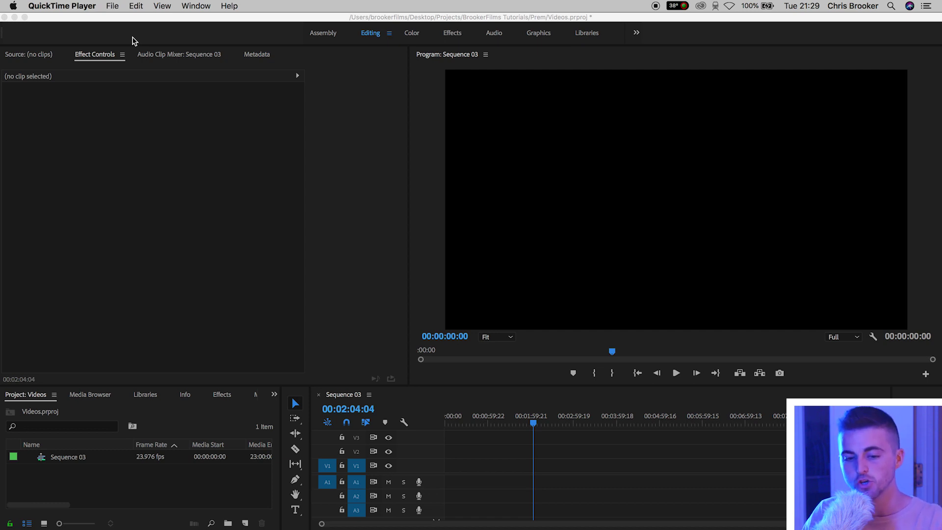
Create a new legacy title with the default video settings and default name.
{"action": "left_click", "coordinate": [478, 275]}
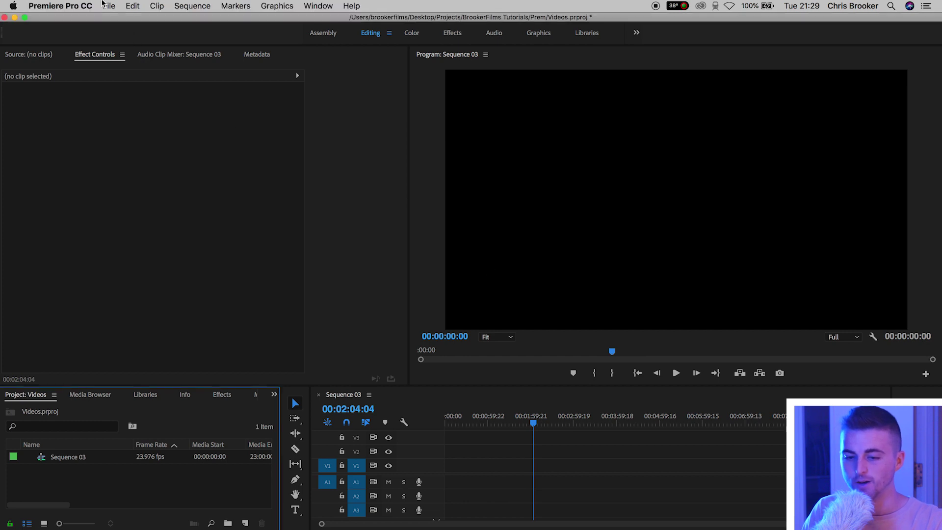
{"action": "left_click", "coordinate": [108, 6]}
{"action": "mouse_move", "coordinate": [196, 19]}
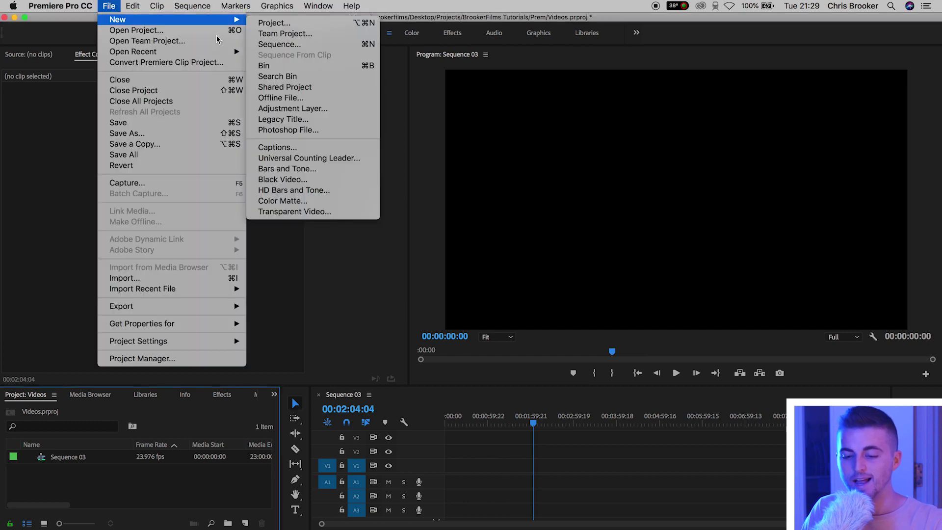
{"action": "left_click", "coordinate": [273, 120]}
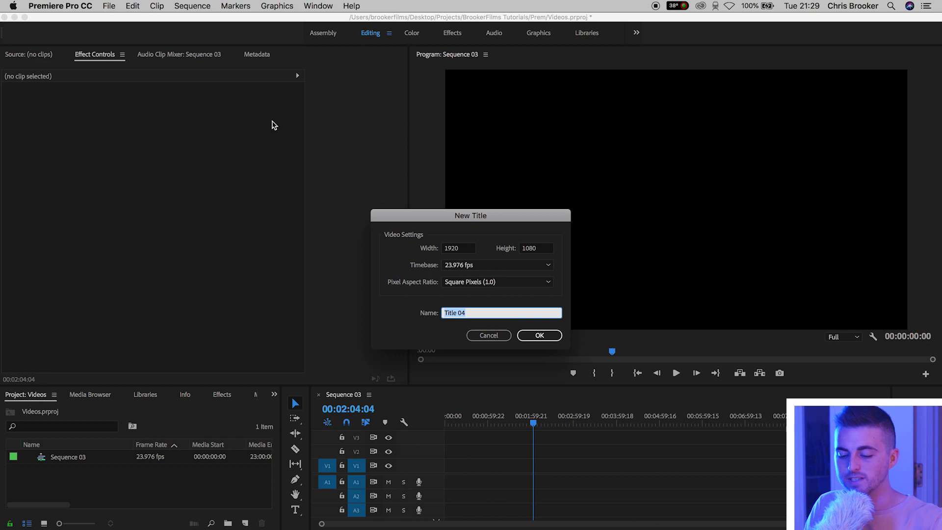
{"action": "key", "text": "Return"}
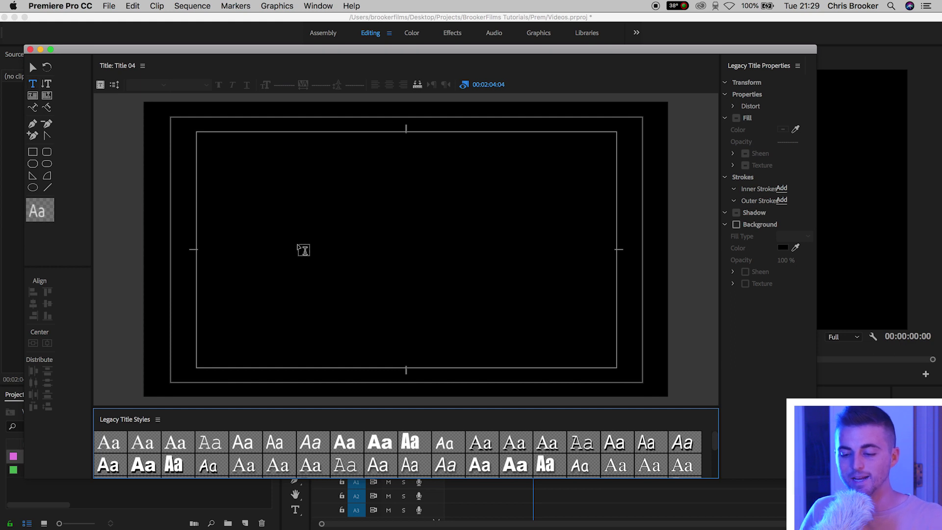
Add the text HOW to the title canvas and set its font family to Avenir.
{"action": "left_click", "coordinate": [297, 241]}
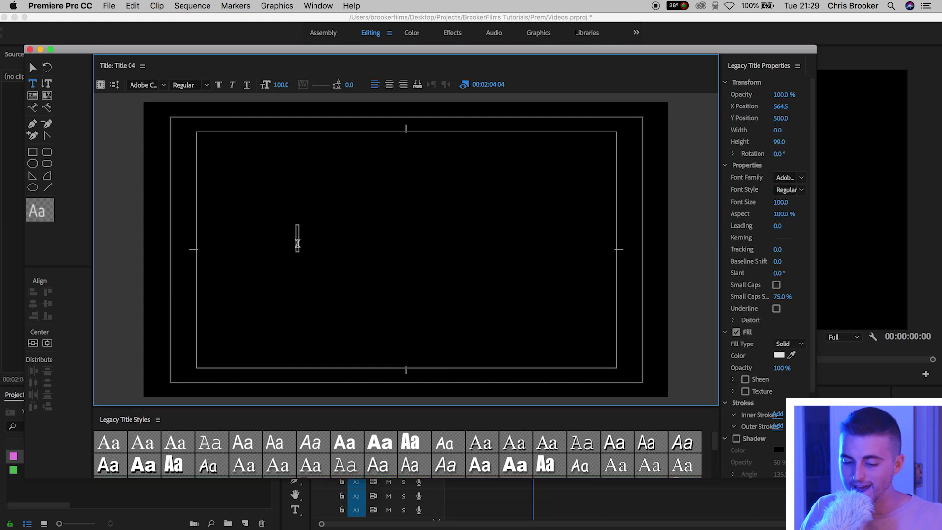
{"action": "type", "text": "HOW"}
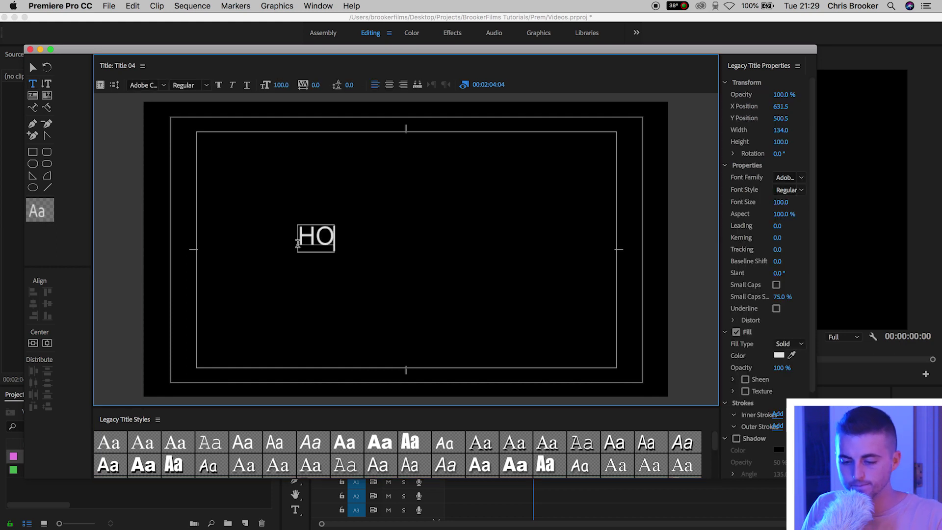
{"action": "left_click", "coordinate": [142, 83]}
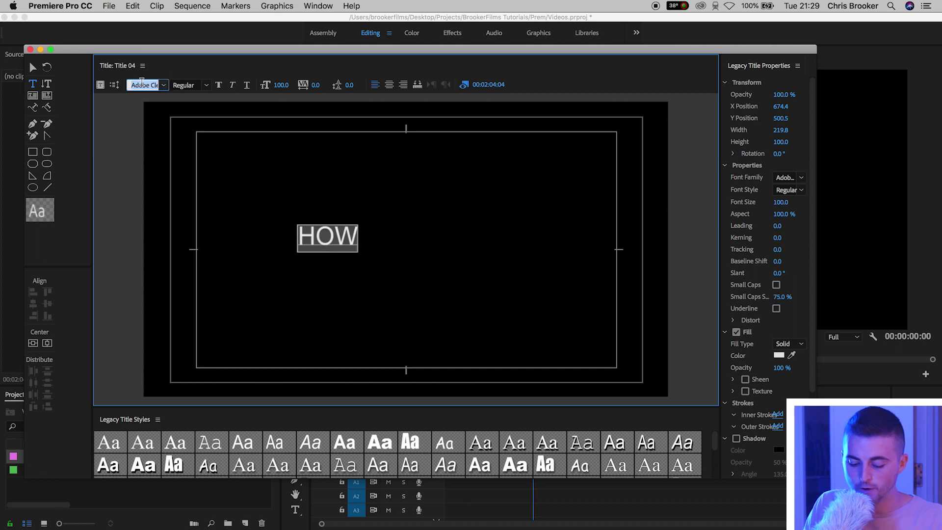
{"action": "type", "text": "Avenir"}
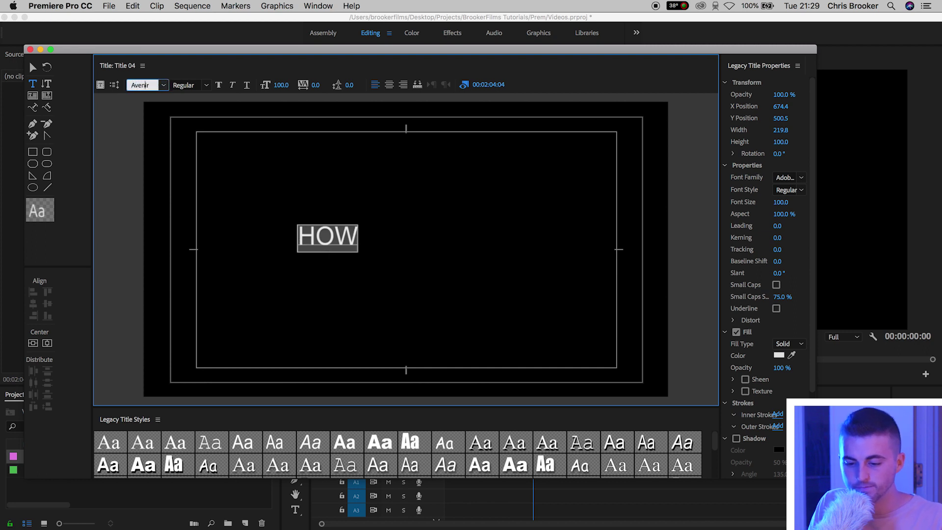
{"action": "key", "text": "Return"}
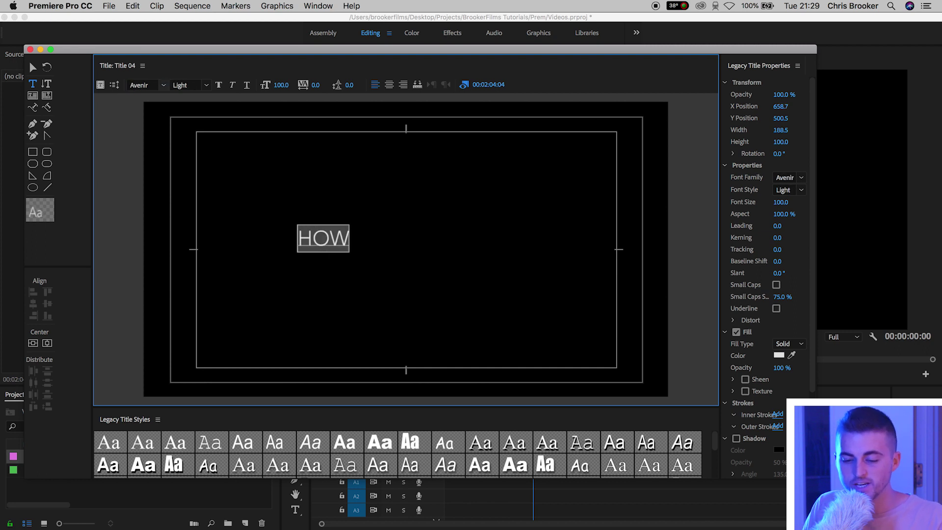
Make HOW bold, set its font size to 157 and its fill colour to white FFFFFF.
{"action": "left_click", "coordinate": [219, 85]}
{"action": "left_click_drag", "start_coordinate": [282, 89], "coordinate": [779, 348]}
{"action": "left_click", "coordinate": [779, 354]}
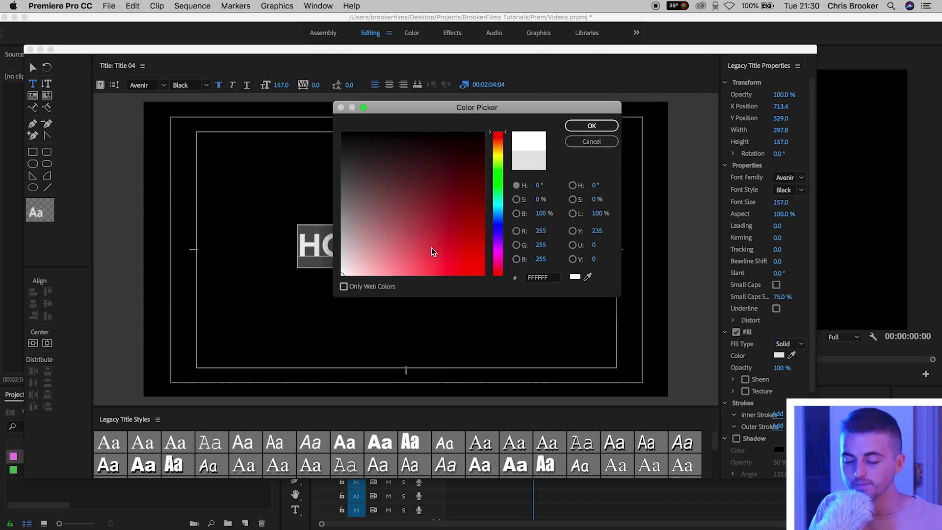
{"action": "left_click", "coordinate": [601, 126]}
Centre HOW horizontally in the frame, copy the text object and close the title editor.
{"action": "left_click", "coordinate": [47, 343]}
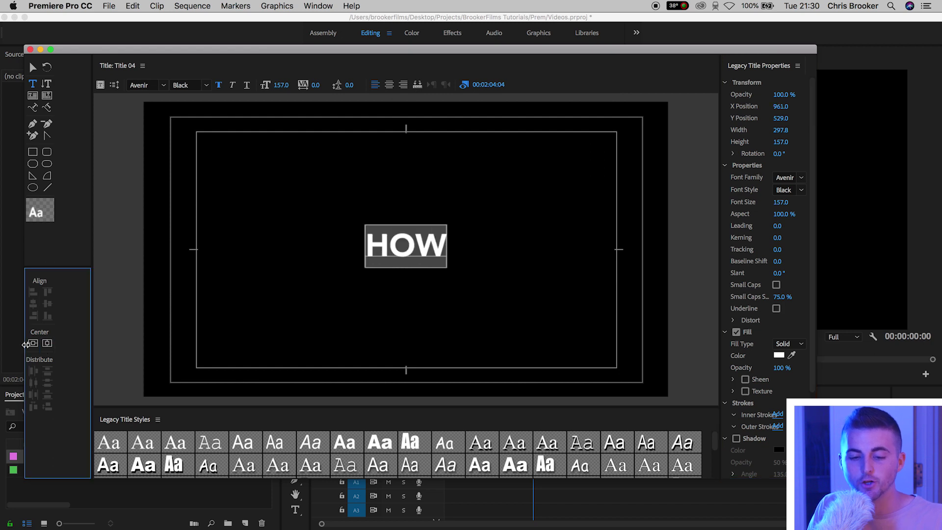
{"action": "left_click", "coordinate": [32, 69]}
{"action": "left_click", "coordinate": [305, 201]}
{"action": "left_click", "coordinate": [427, 264]}
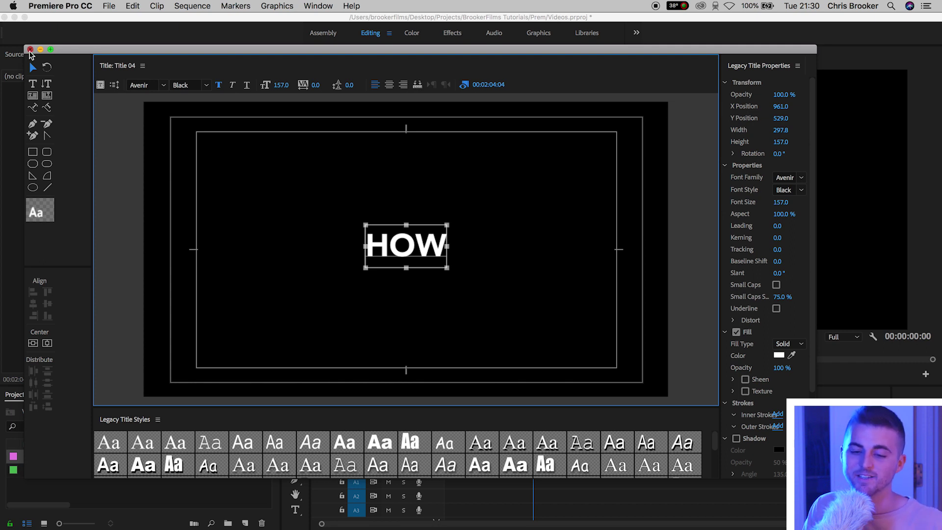
{"action": "left_click", "coordinate": [30, 51]}
Create a second legacy title with the default settings and paste the copied HOW text into it.
{"action": "left_click", "coordinate": [111, 6]}
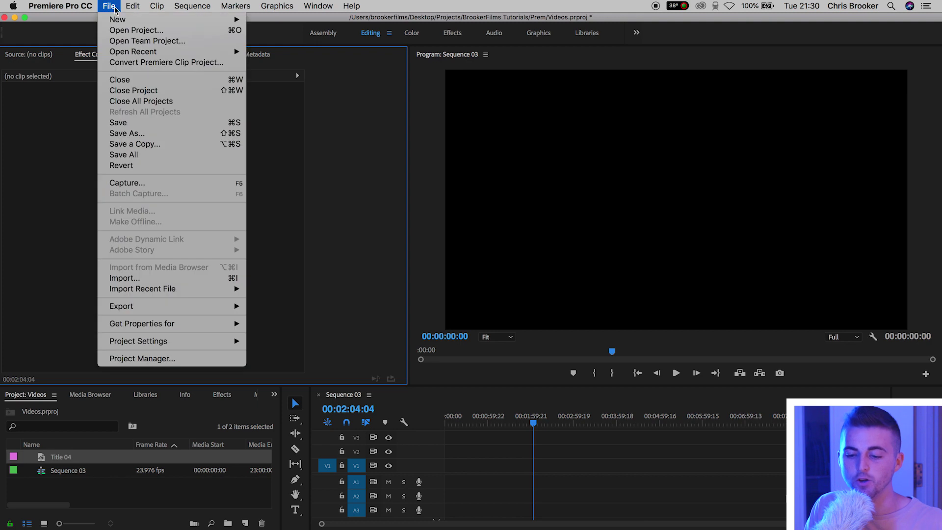
{"action": "mouse_move", "coordinate": [134, 20]}
{"action": "left_click", "coordinate": [283, 119]}
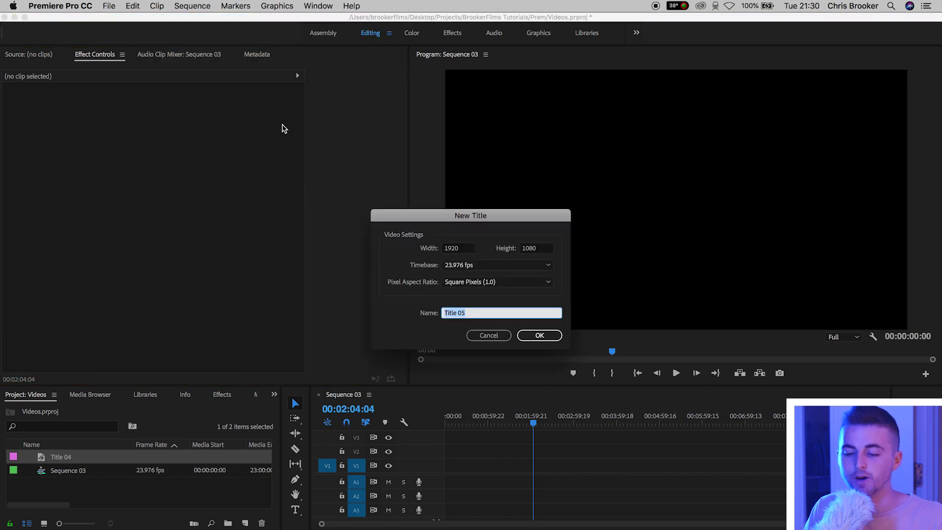
{"action": "key", "text": "Return"}
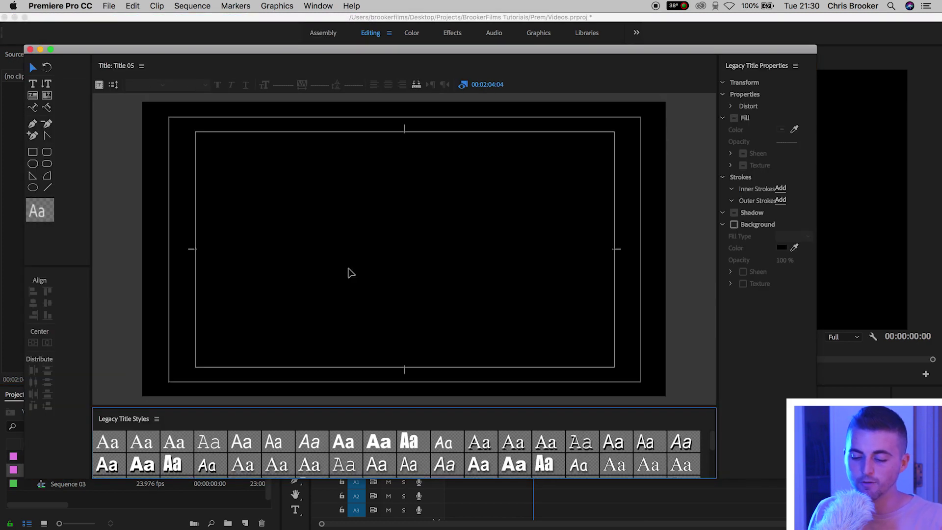
{"action": "key", "text": "super+v"}
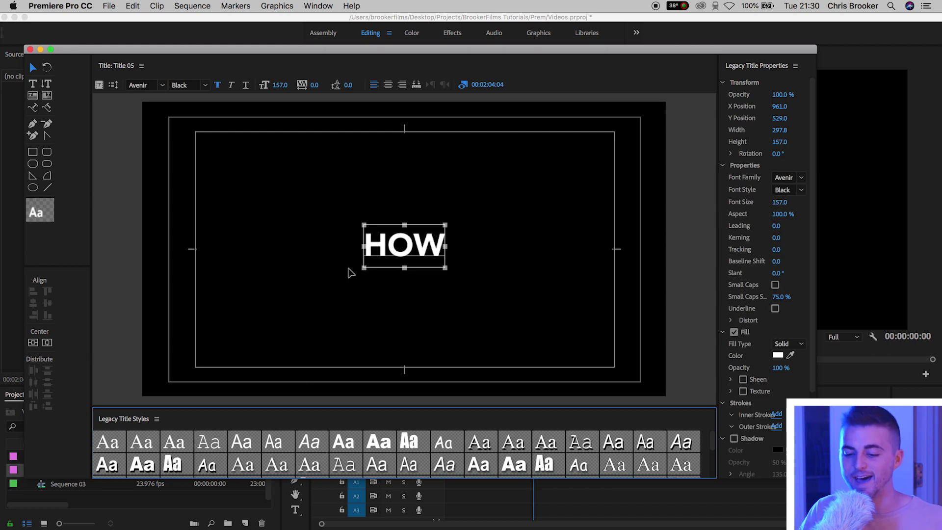
Replace the pasted word with ARE, centre it horizontally and vertically, and close the title editor.
{"action": "double_click", "coordinate": [404, 241]}
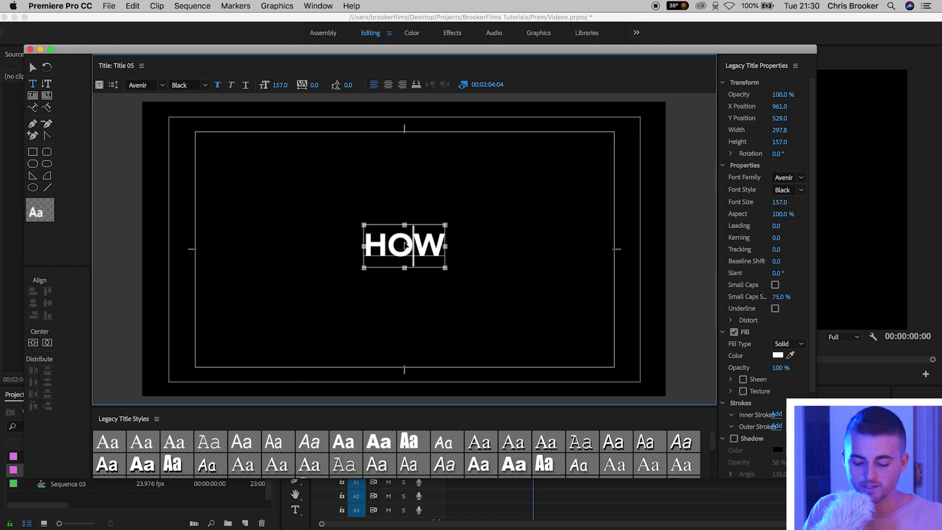
{"action": "double_click", "coordinate": [404, 241]}
{"action": "key", "text": "cmd+c"}
{"action": "type", "text": "ARE"}
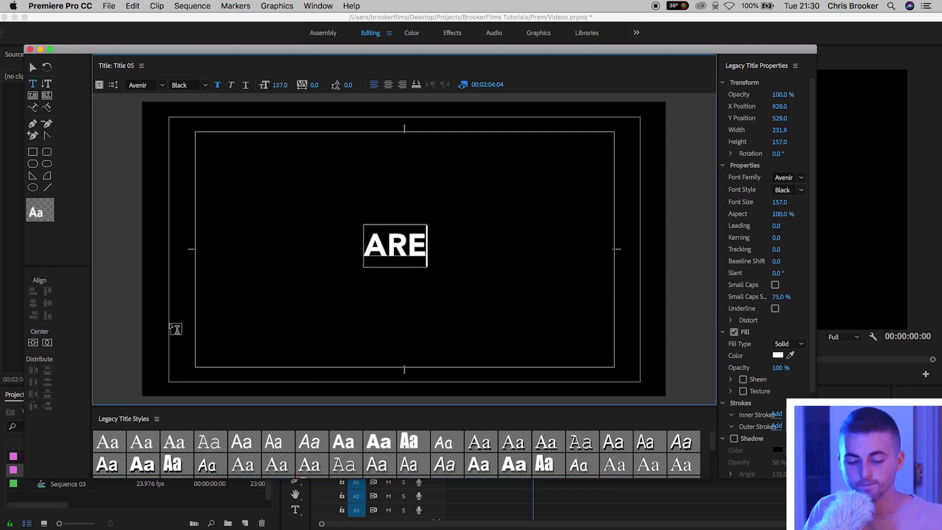
{"action": "left_click", "coordinate": [47, 343]}
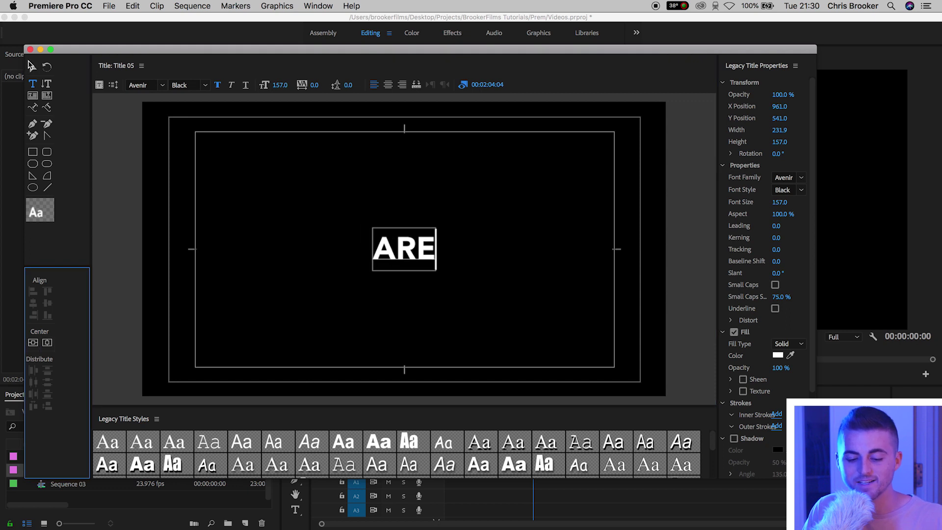
{"action": "left_click", "coordinate": [30, 49]}
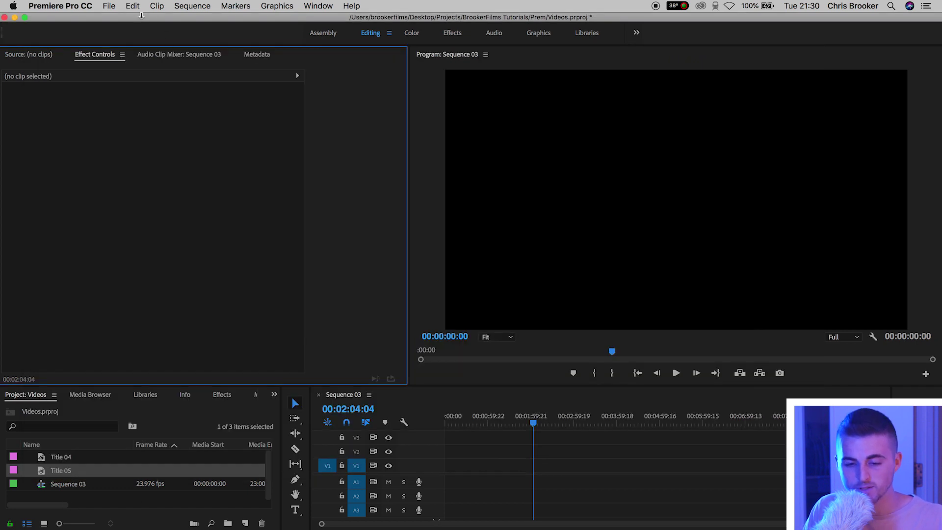
Create a third legacy title with the default settings and paste the HOW text into it.
{"action": "left_click", "coordinate": [109, 6]}
{"action": "mouse_move", "coordinate": [116, 21]}
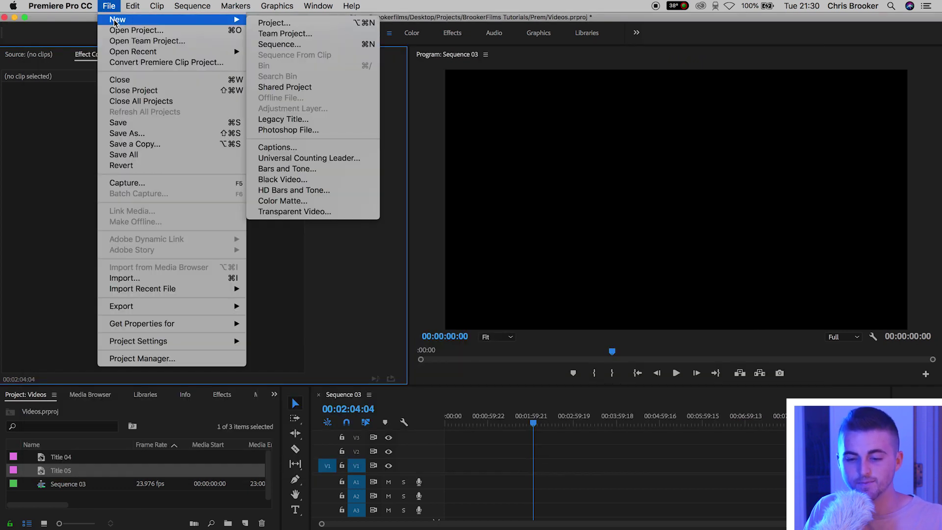
{"action": "left_click", "coordinate": [284, 120]}
{"action": "key", "text": "Return"}
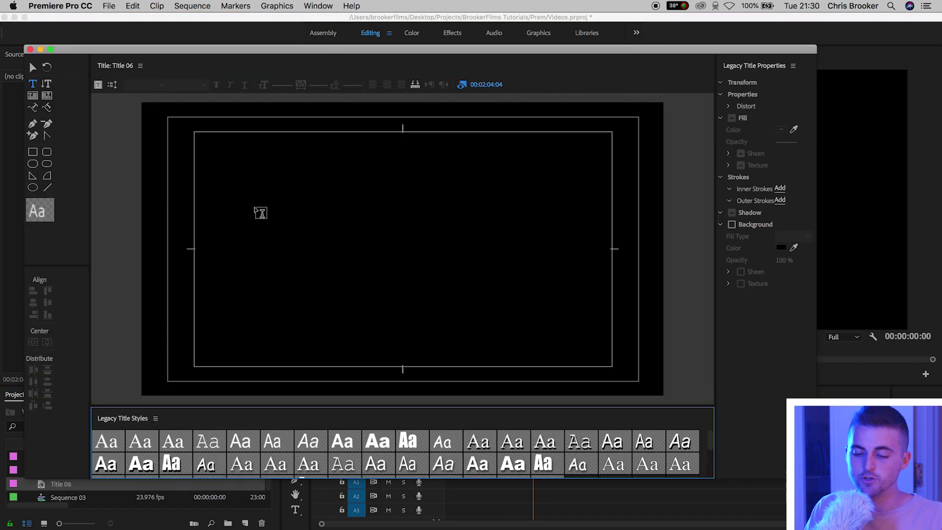
{"action": "key", "text": "cmd+v"}
Change the third title's text to YOU?, centre it horizontally and vertically, and close the title editor.
{"action": "left_click", "coordinate": [386, 242]}
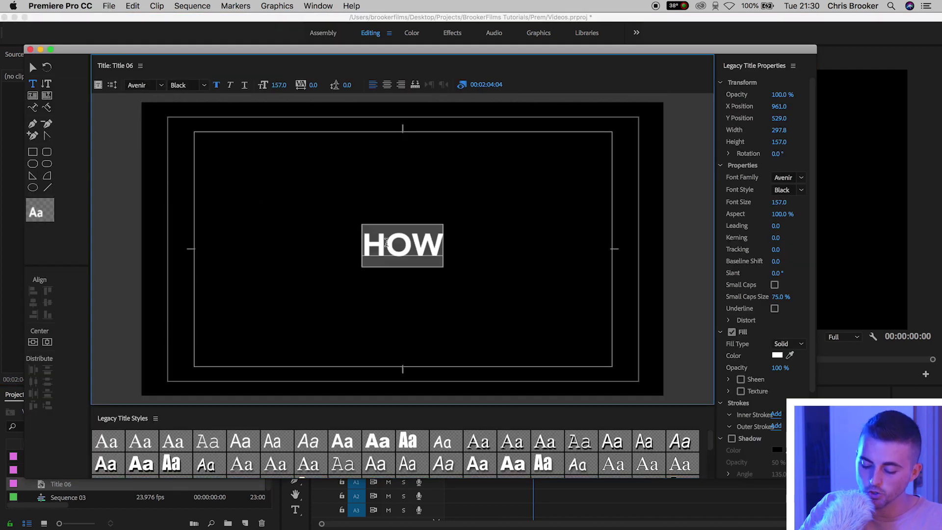
{"action": "type", "text": "YOU>"}
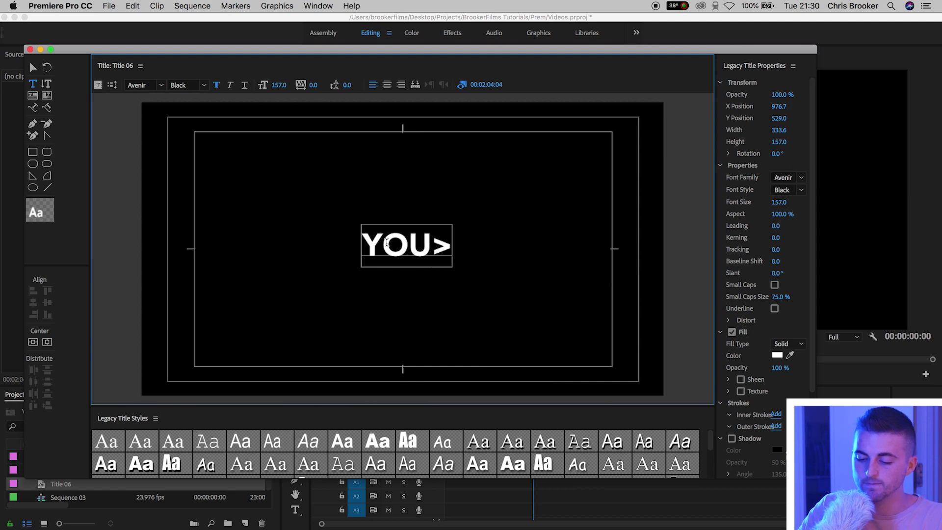
{"action": "key", "text": "BackSpace"}
{"action": "type", "text": "?"}
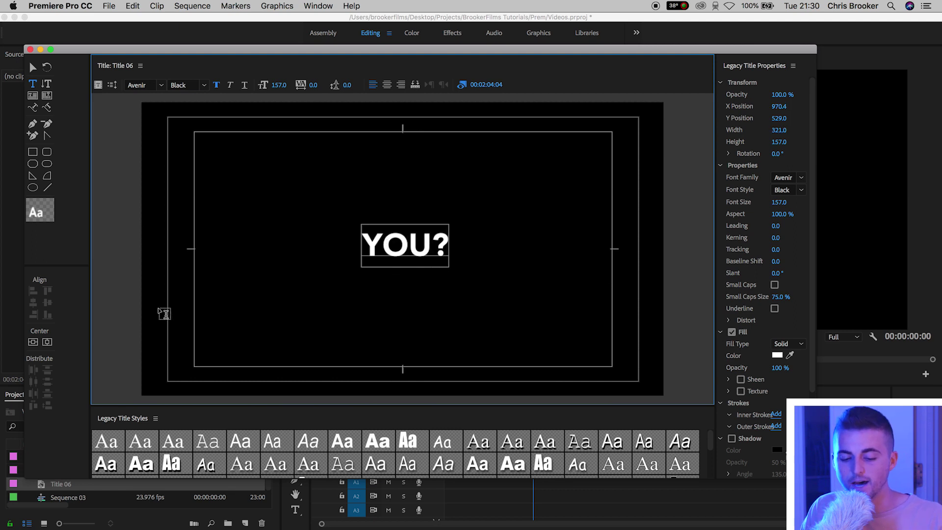
{"action": "left_click", "coordinate": [48, 342]}
{"action": "left_click", "coordinate": [33, 342]}
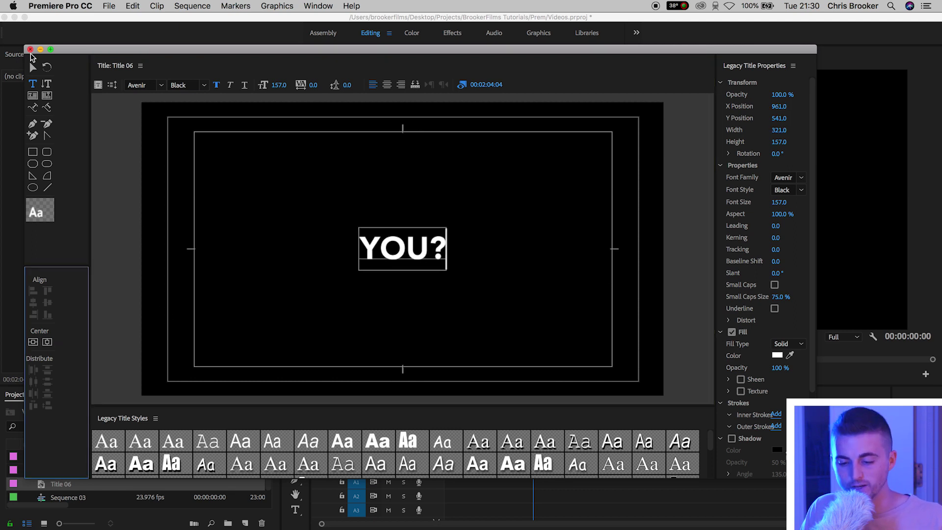
{"action": "left_click", "coordinate": [30, 50]}
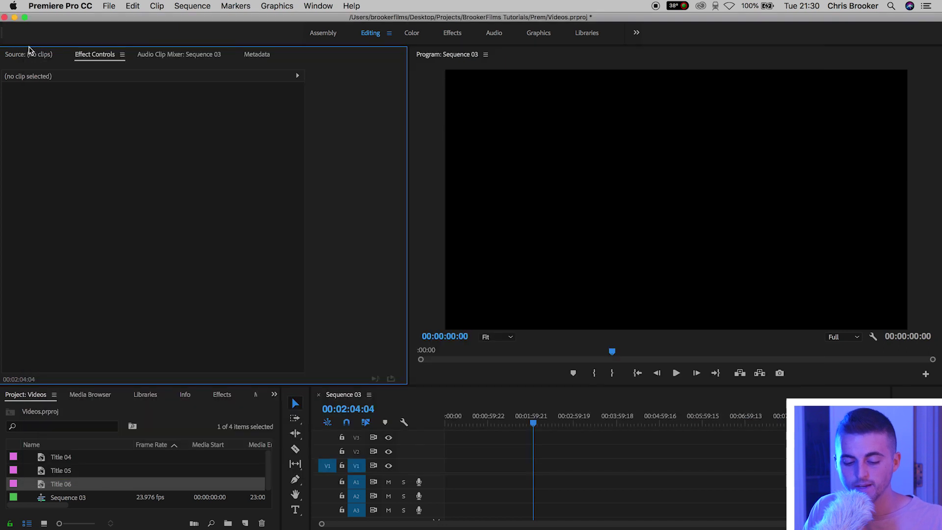
Place Title 04, Title 05 and Title 06 together at the start of track V1 and return the playhead to 00:00:00:00.
{"action": "left_click", "coordinate": [63, 456], "text": "shift"}
{"action": "left_click_drag", "start_coordinate": [66, 477], "coordinate": [448, 470]}
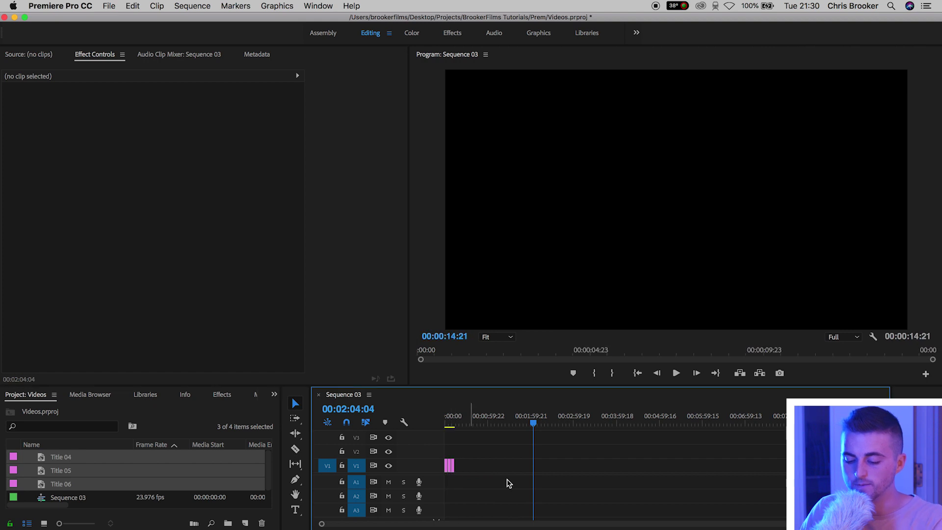
{"action": "left_click_drag", "start_coordinate": [499, 420], "coordinate": [327, 447]}
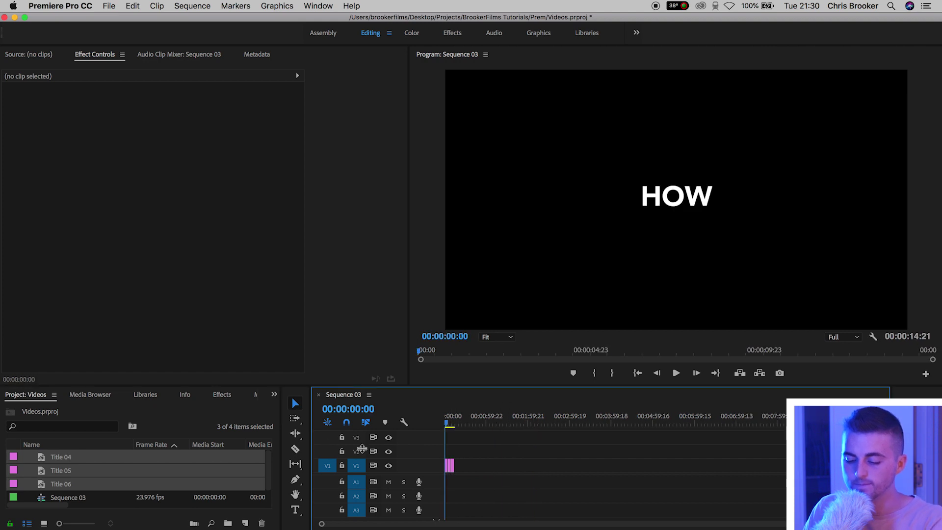
{"action": "key", "text": "equal"}
{"action": "key", "text": "equal"}
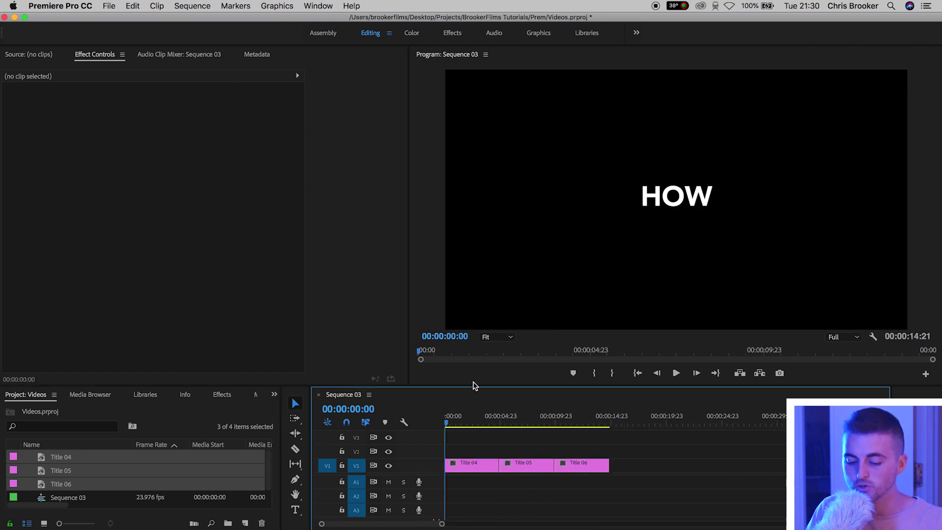
{"action": "left_click_drag", "start_coordinate": [421, 480], "coordinate": [421, 486]}
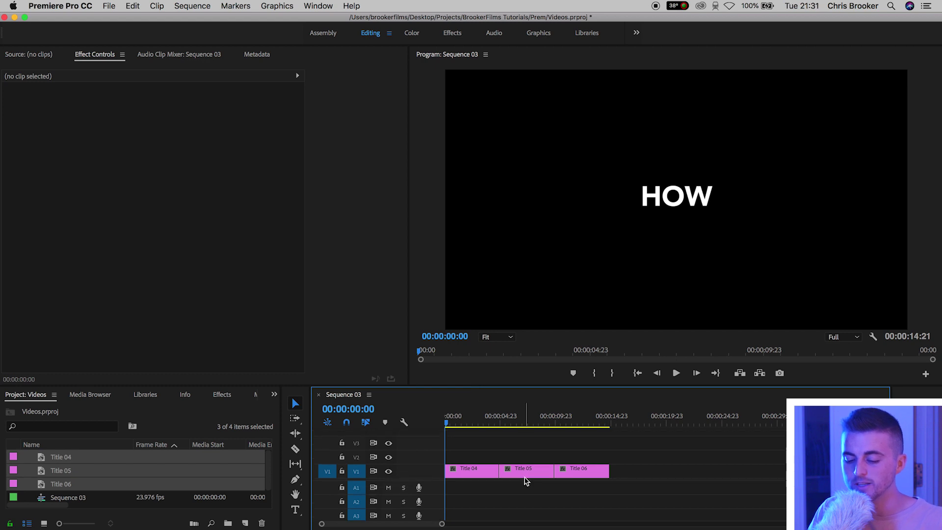
Stack Title 05 on V2 and Title 06 on V3 directly above Title 04 at the start of the sequence.
{"action": "left_click", "coordinate": [526, 471]}
{"action": "left_click", "coordinate": [575, 469]}
{"action": "left_click_drag", "start_coordinate": [537, 471], "coordinate": [570, 443]}
{"action": "left_click", "coordinate": [544, 460]}
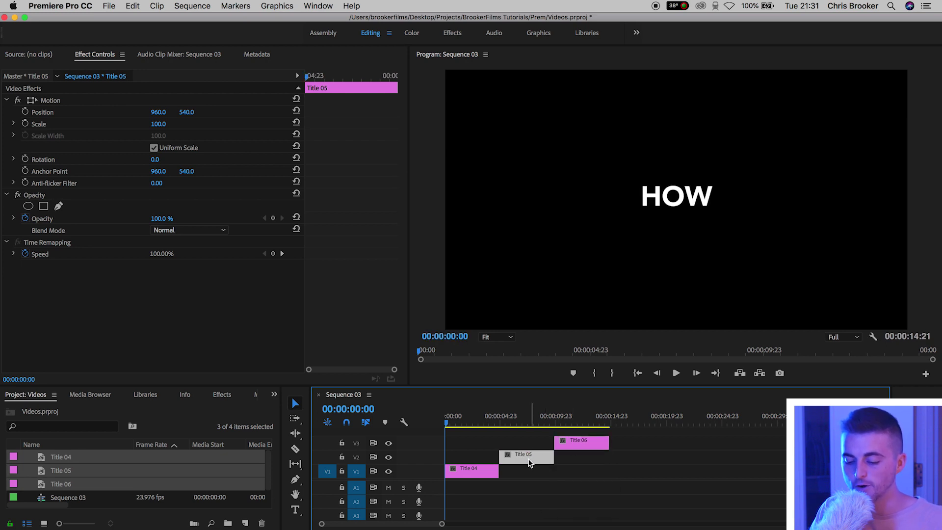
{"action": "left_click_drag", "start_coordinate": [529, 457], "coordinate": [476, 456]}
{"action": "left_click_drag", "start_coordinate": [588, 443], "coordinate": [469, 443]}
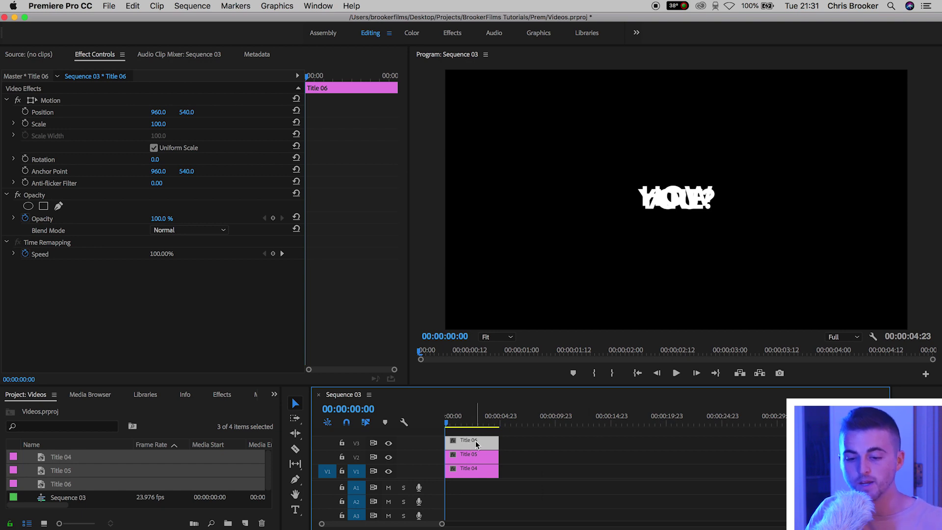
Shift YOU? to the right of ARE and move HOW to its left, setting Title 04's position to 678, 550.
{"action": "left_click_drag", "start_coordinate": [159, 113], "coordinate": [264, 112]}
{"action": "left_click", "coordinate": [471, 468]}
{"action": "left_click_drag", "start_coordinate": [158, 112], "coordinate": [62, 112]}
{"action": "mouse_move", "coordinate": [158, 112]}
{"action": "left_mouse_down"}
{"action": "mouse_move", "coordinate": [182, 112]}
{"action": "mouse_move", "coordinate": [173, 112]}
{"action": "left_mouse_up"}
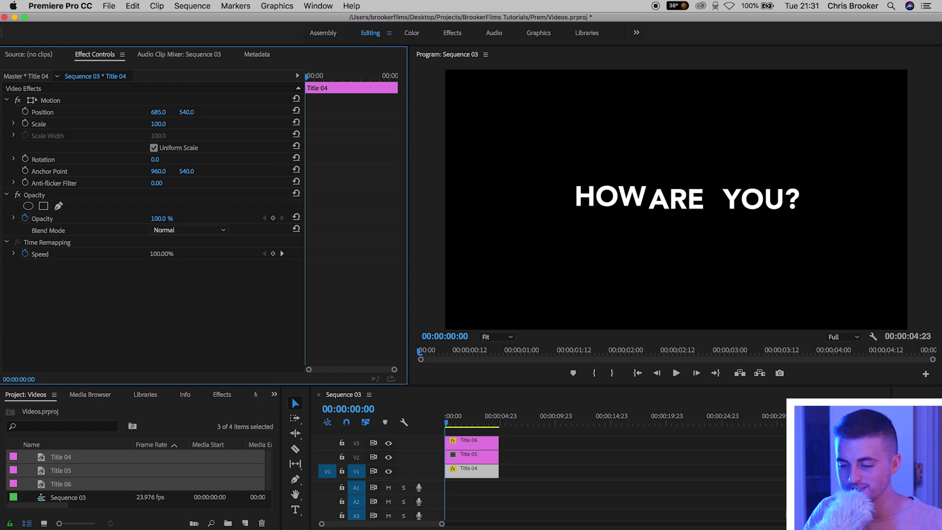
{"action": "left_click_drag", "start_coordinate": [186, 112], "coordinate": [160, 112]}
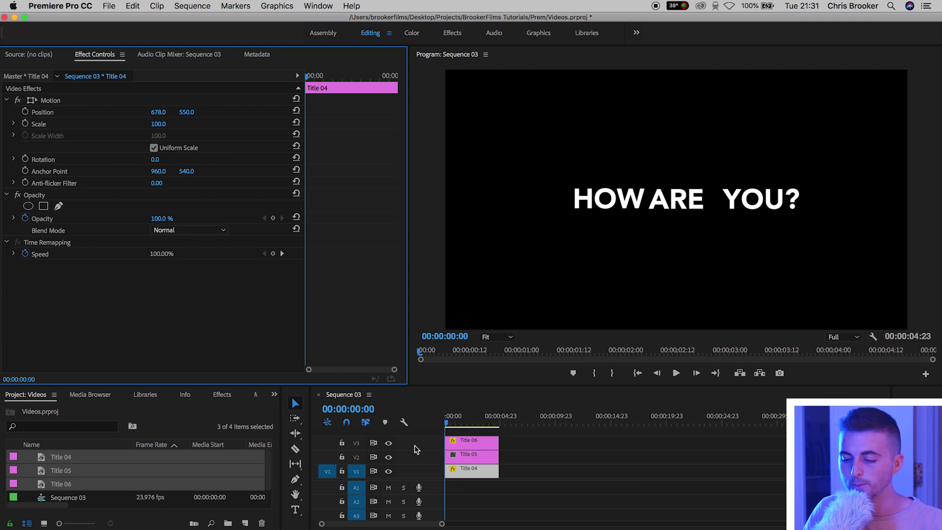
Move YOU? closer to ARE by setting Title 06's position to 1268, 540.
{"action": "left_click", "coordinate": [452, 441]}
{"action": "mouse_move", "coordinate": [162, 112]}
{"action": "left_mouse_down"}
{"action": "mouse_move", "coordinate": [149, 111]}
{"action": "mouse_move", "coordinate": [168, 111]}
{"action": "left_mouse_up"}
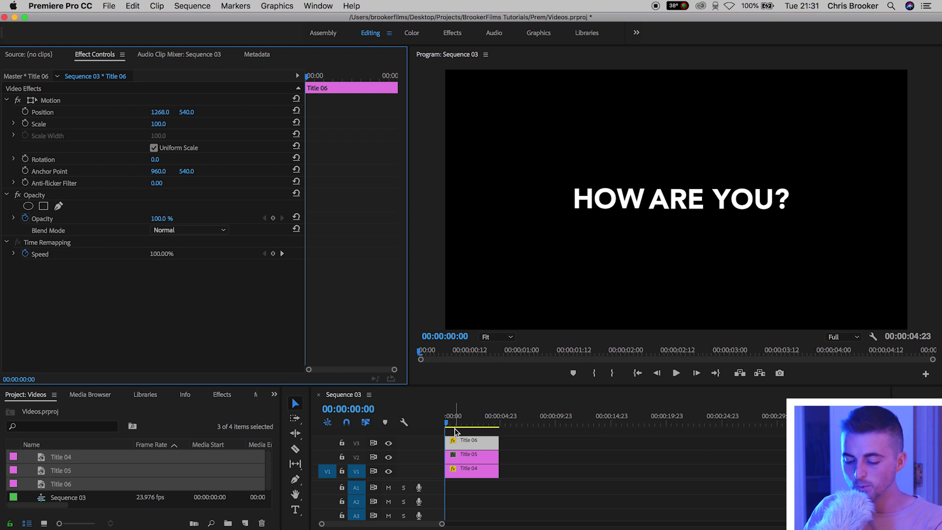
Turn on position animation for Title 05 with a keyframe at 00:00:01:00.
{"action": "left_click", "coordinate": [466, 457]}
{"action": "key", "text": "equal"}
{"action": "key", "text": "equal"}
{"action": "key", "text": "equal"}
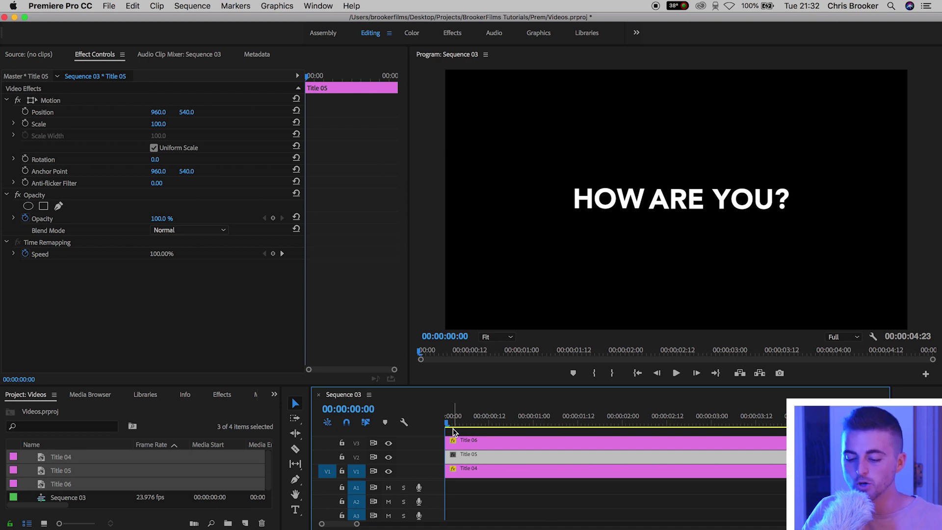
{"action": "left_click_drag", "start_coordinate": [453, 428], "coordinate": [534, 422]}
{"action": "left_click", "coordinate": [25, 112]}
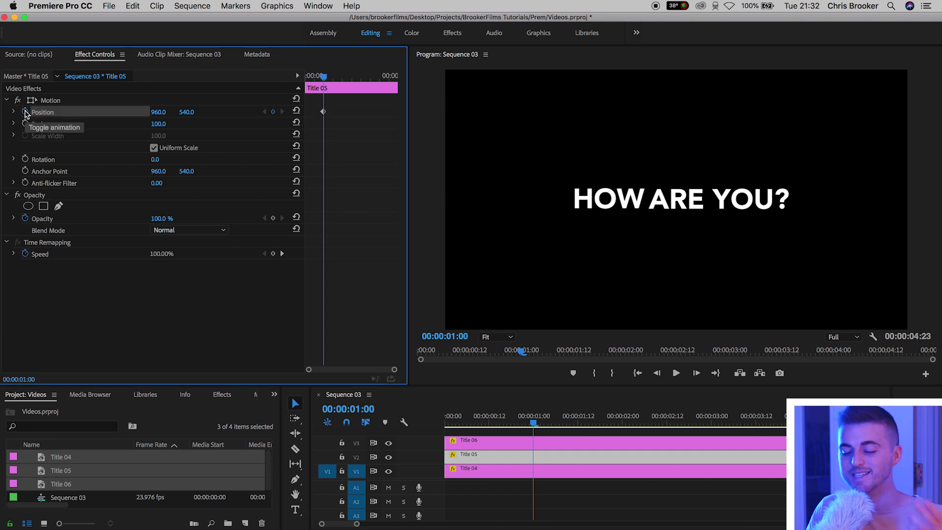
Add an earlier keyframe for Title 05 at 00:00:00:18 with its horizontal position at 688, so ARE sits over HOW.
{"action": "key", "text": "Left"}
{"action": "key", "text": "Left"}
{"action": "key", "text": "Left"}
{"action": "key", "text": "Left"}
{"action": "key", "text": "Left"}
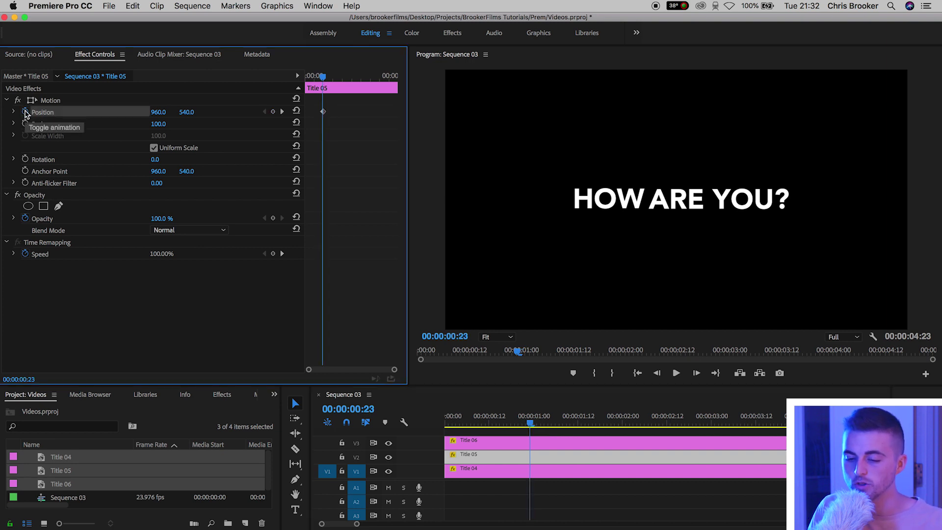
{"action": "key", "text": "Left"}
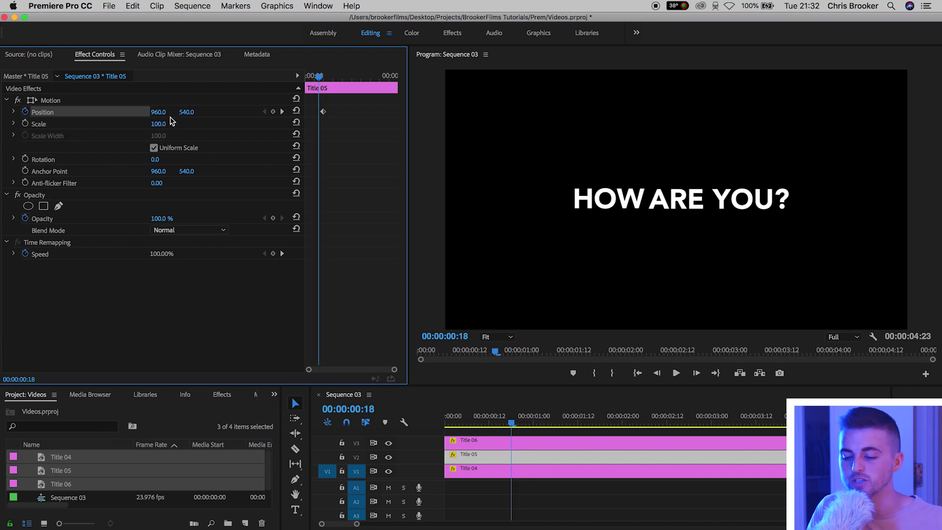
{"action": "left_click_drag", "start_coordinate": [158, 112], "coordinate": [64, 112]}
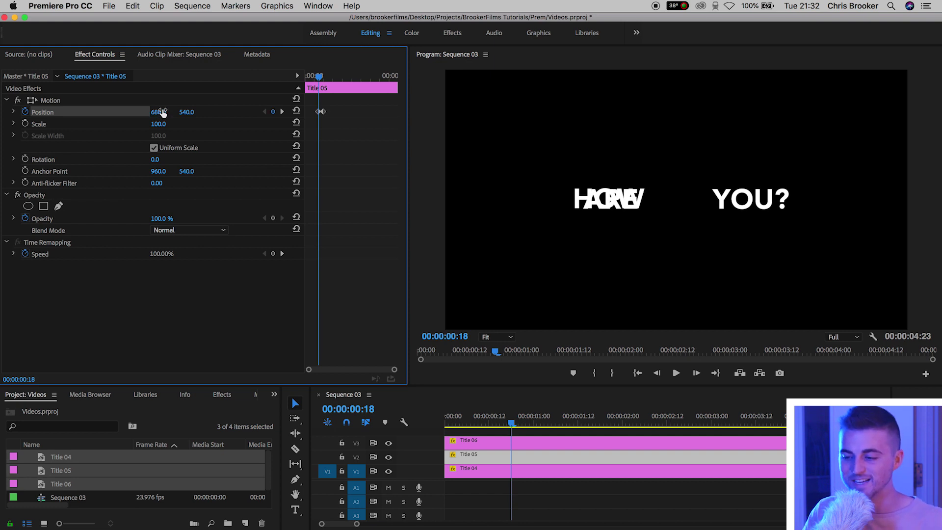
Cut Title 05 at 00:00:00:18 and delete the part before the cut.
{"action": "key", "text": "c"}
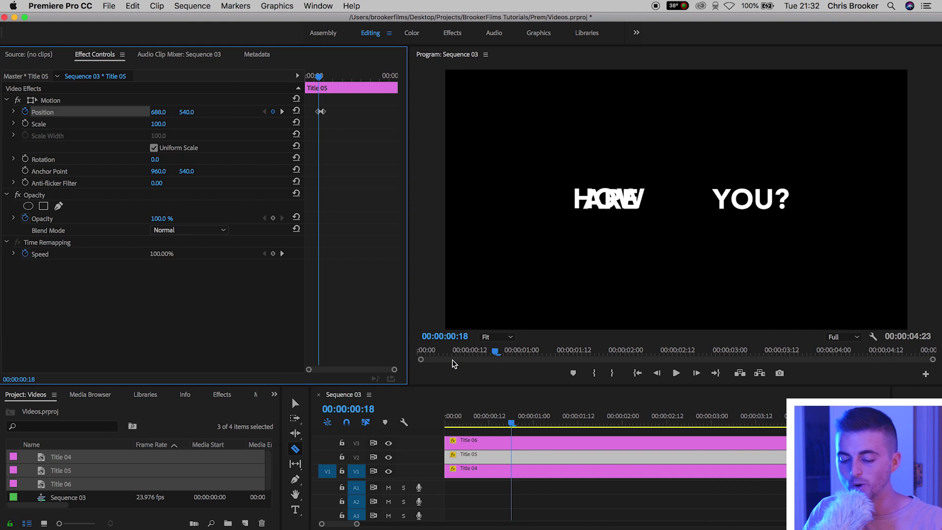
{"action": "left_click", "coordinate": [512, 459]}
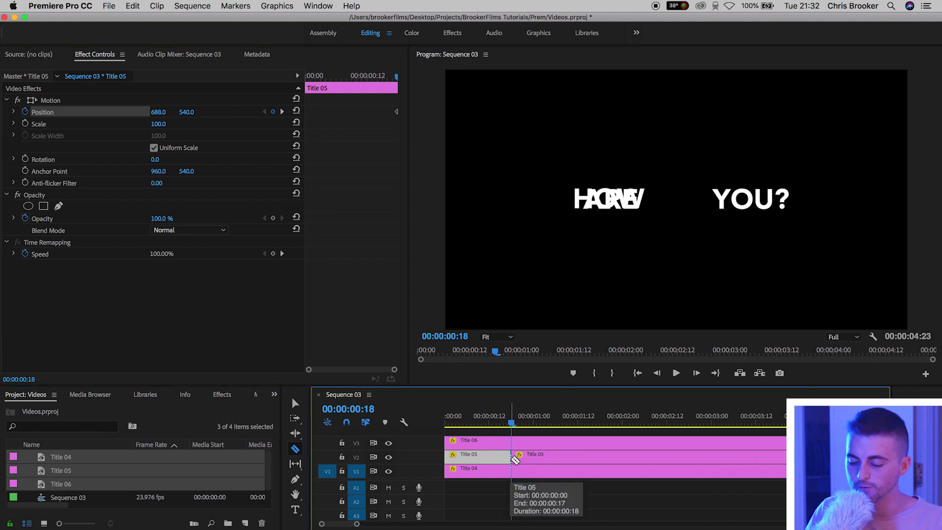
{"action": "key", "text": "v"}
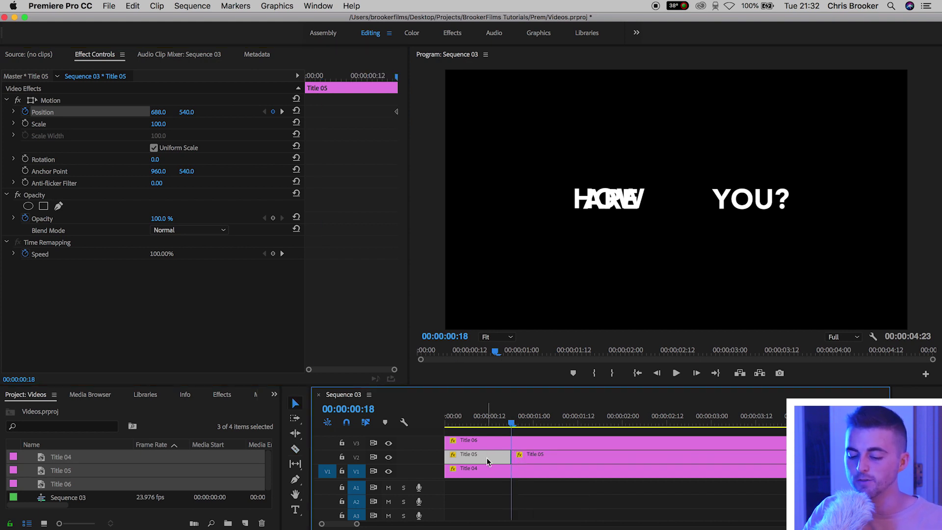
{"action": "key", "text": "Delete"}
Play the sequence from the start to review how ARE slides out from HOW.
{"action": "key", "text": "Home"}
{"action": "key", "text": "space"}
{"action": "key", "text": "space"}
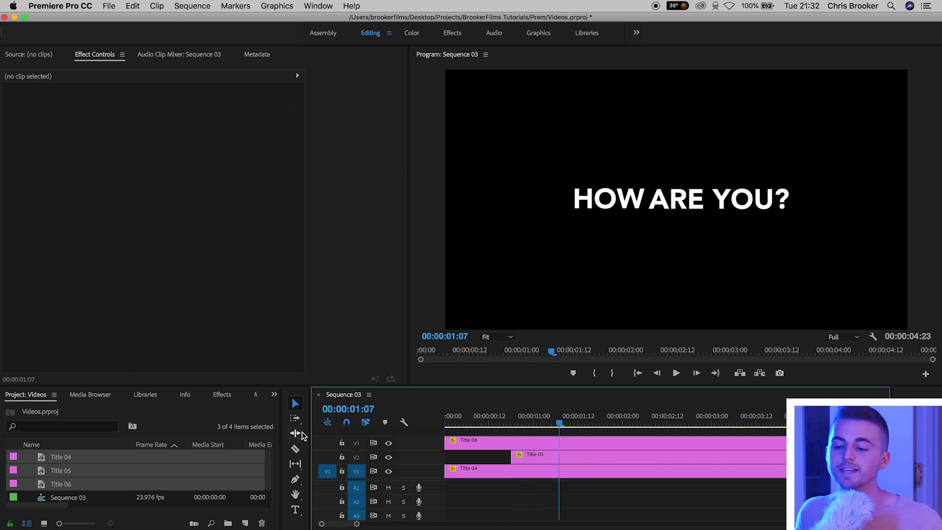
{"action": "left_click", "coordinate": [497, 422]}
{"action": "key", "text": "Home"}
{"action": "key", "text": "space"}
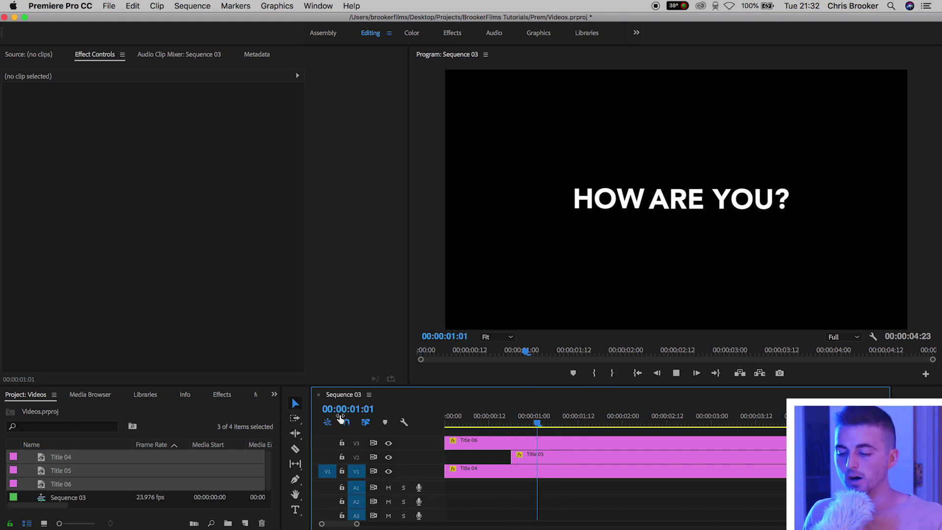
{"action": "key", "text": "space"}
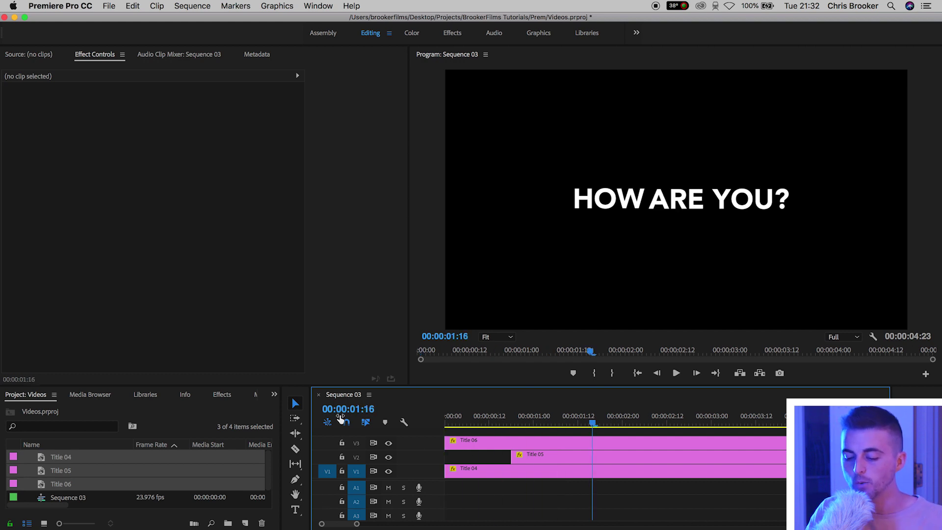
Turn on position animation for Title 06 with a keyframe at 00:00:01:11.
{"action": "left_click", "coordinate": [513, 420]}
{"action": "left_click_drag", "start_coordinate": [513, 423], "coordinate": [576, 424]}
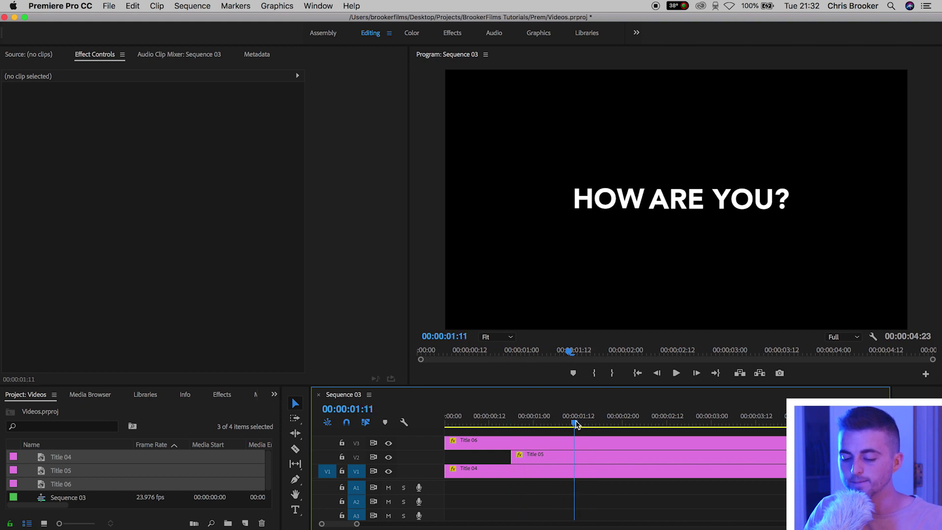
{"action": "left_click", "coordinate": [578, 442]}
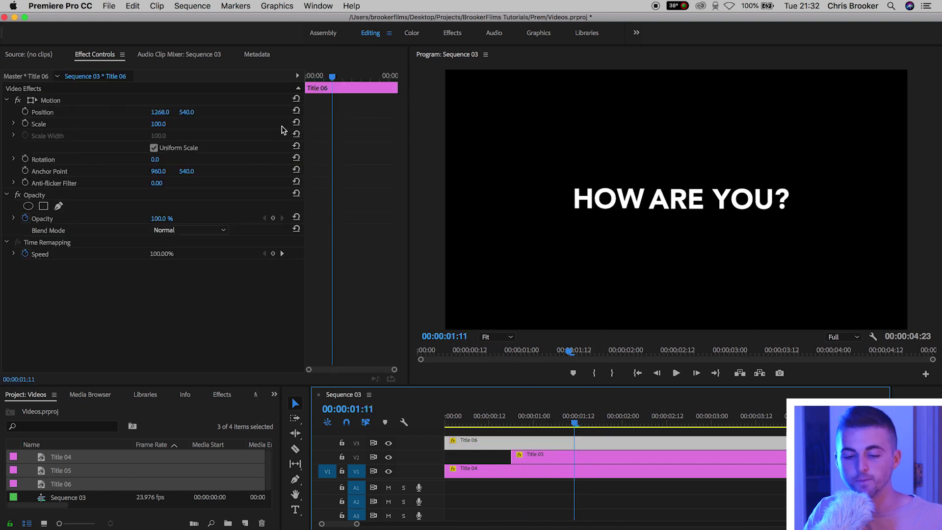
{"action": "left_click", "coordinate": [26, 112]}
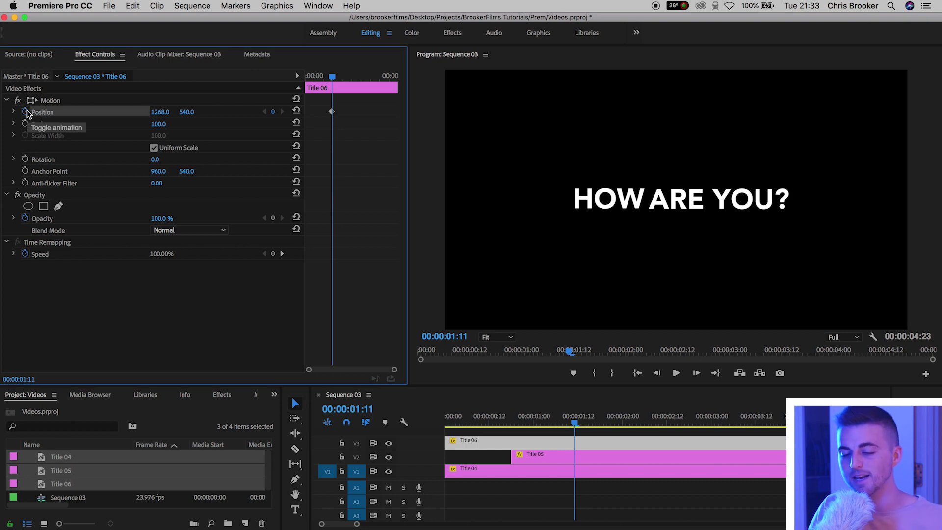
Add an earlier keyframe for Title 06 at 00:00:01:05 with its horizontal position at 881, so YOU? overlaps ARE.
{"action": "key", "text": "Left"}
{"action": "key", "text": "Left"}
{"action": "key", "text": "Left"}
{"action": "key", "text": "Left"}
{"action": "key", "text": "Left"}
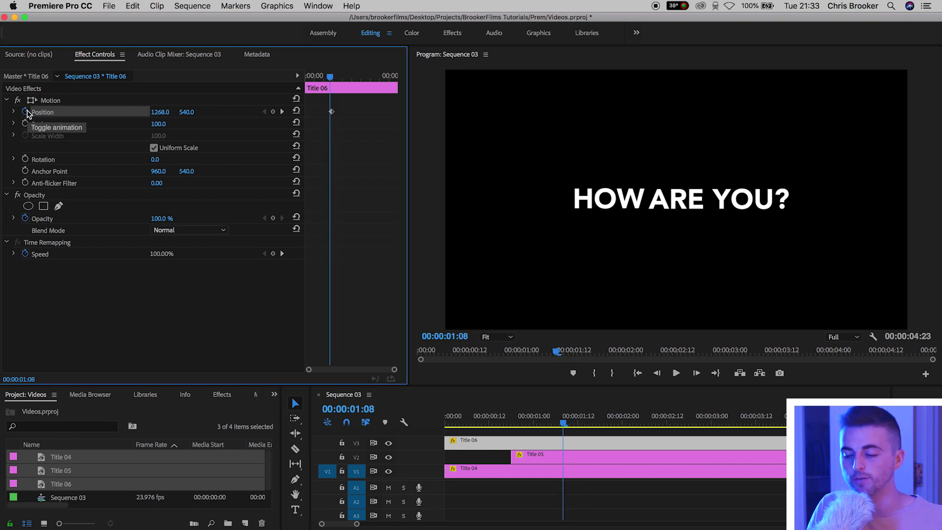
{"action": "key", "text": "Left"}
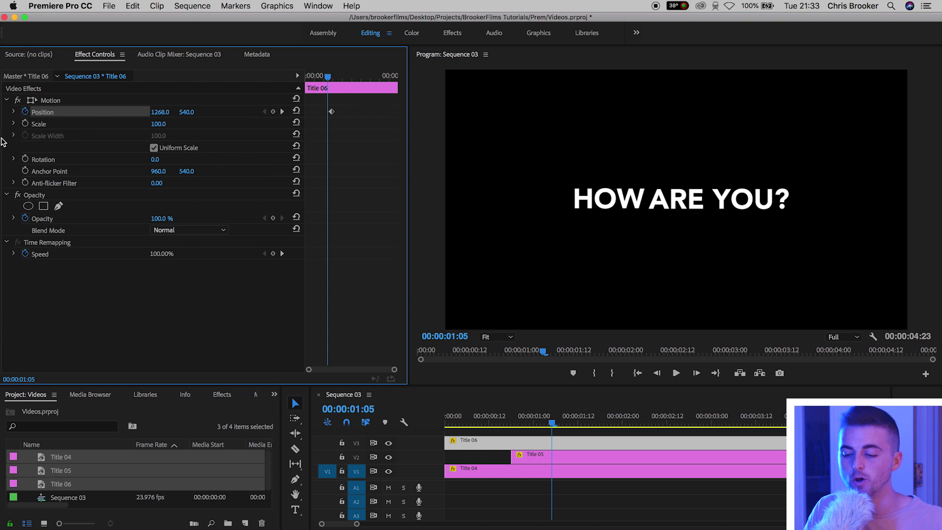
{"action": "left_click_drag", "start_coordinate": [160, 112], "coordinate": [73, 112]}
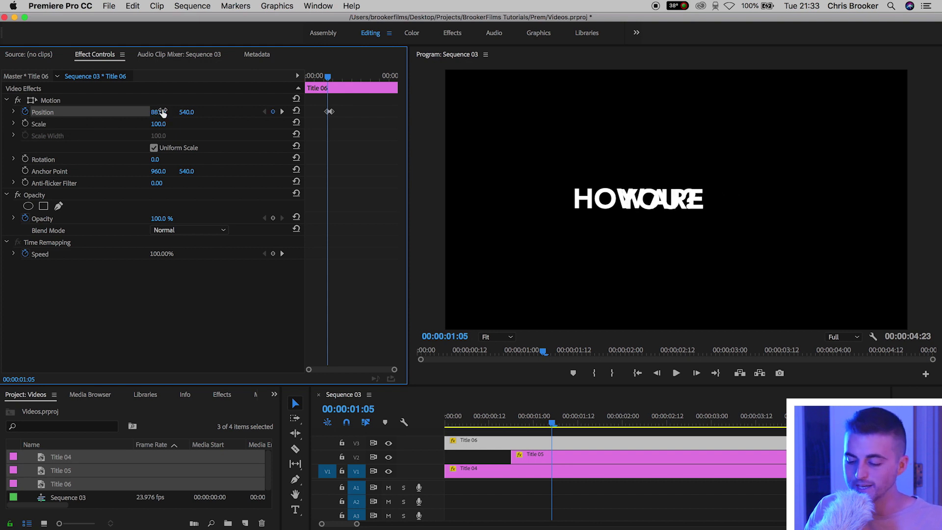
Cut Title 06 at 00:00:01:05, delete the part before the cut, and play the sequence from the start.
{"action": "key", "text": "c"}
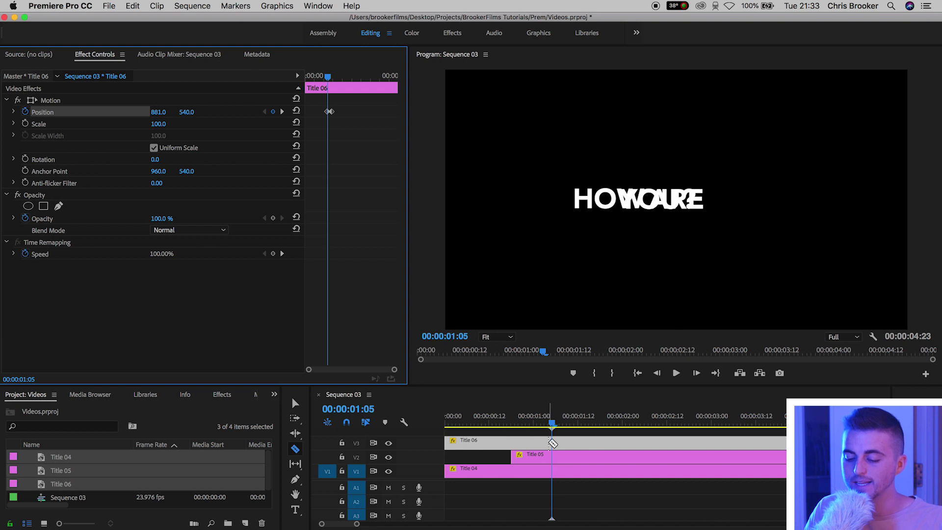
{"action": "left_click", "coordinate": [551, 442]}
{"action": "key", "text": "v"}
{"action": "key", "text": "Delete"}
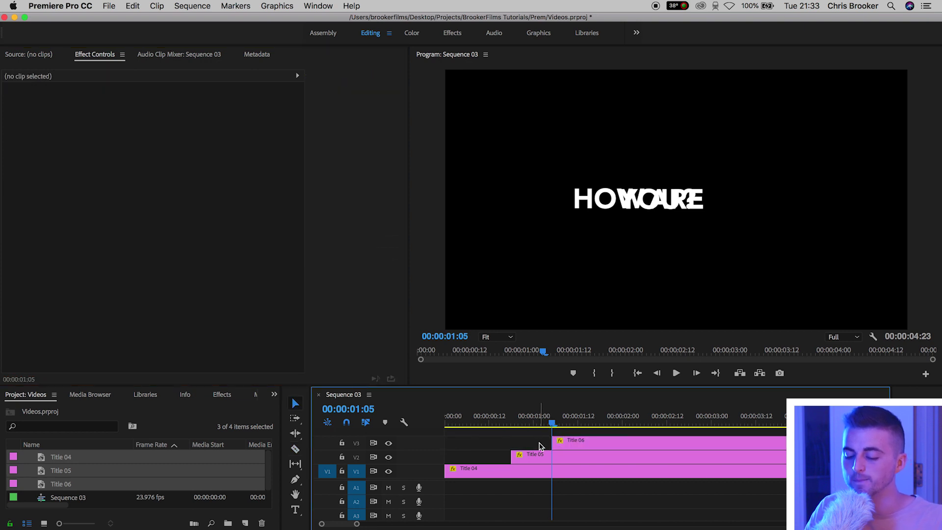
{"action": "key", "text": "Home"}
{"action": "key", "text": "space"}
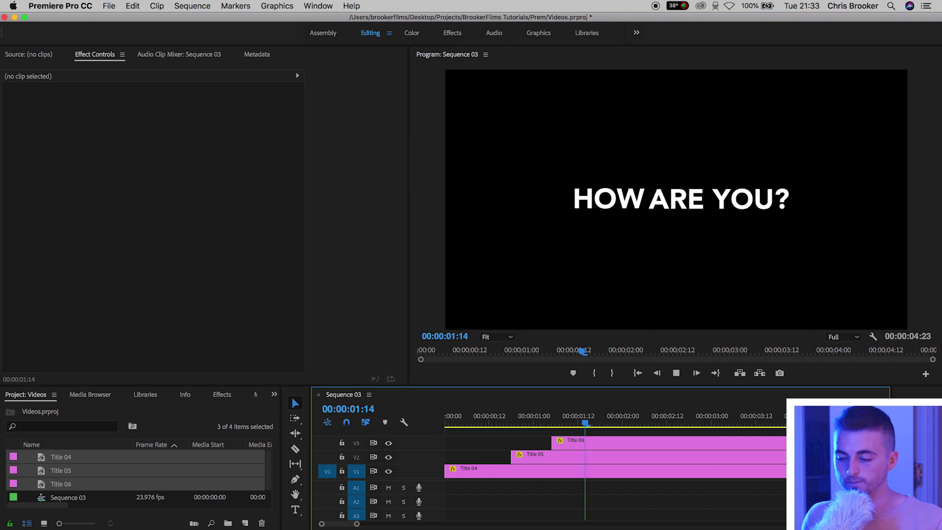
{"action": "key", "text": "space"}
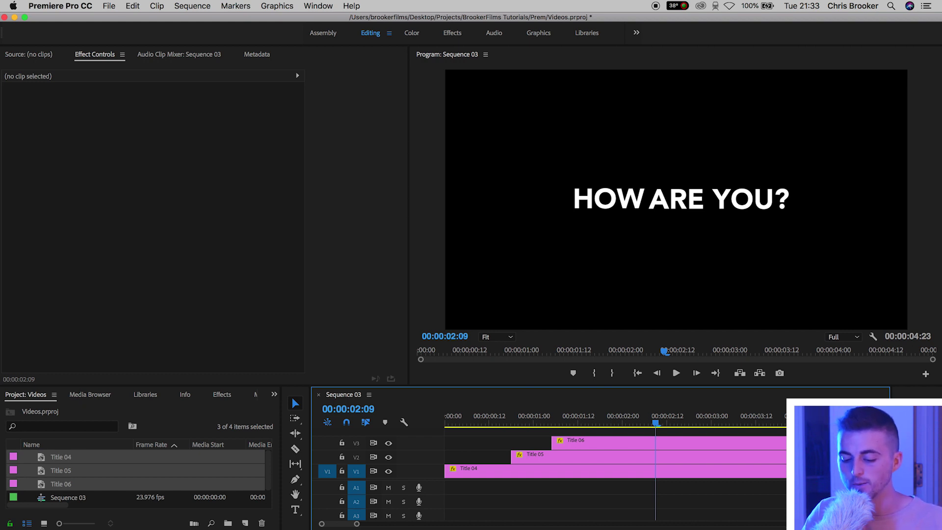
Shift Title 05 and Title 06 earlier in a tight stagger after Title 04's start, and play the faster reveal.
{"action": "left_click", "coordinate": [564, 456]}
{"action": "left_click_drag", "start_coordinate": [548, 452], "coordinate": [497, 455]}
{"action": "left_click_drag", "start_coordinate": [572, 442], "coordinate": [514, 443]}
{"action": "key", "text": "Home"}
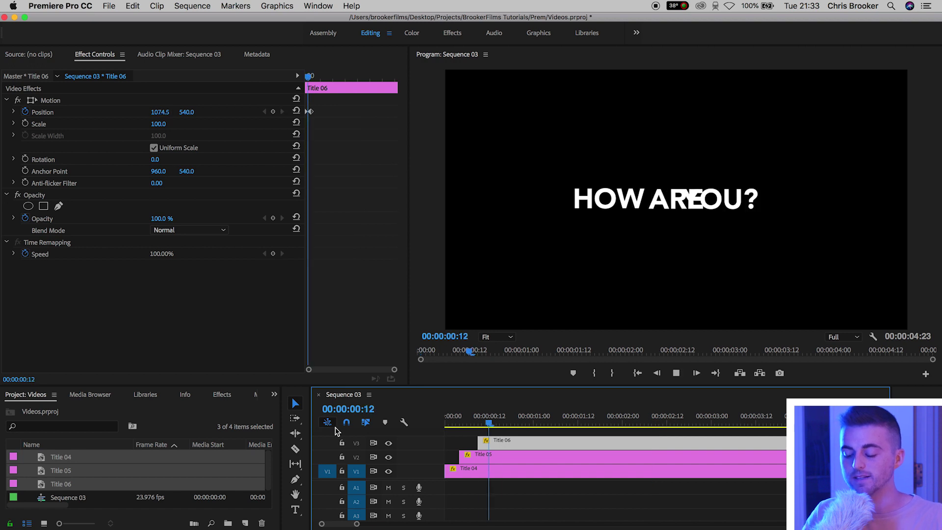
{"action": "key", "text": "space"}
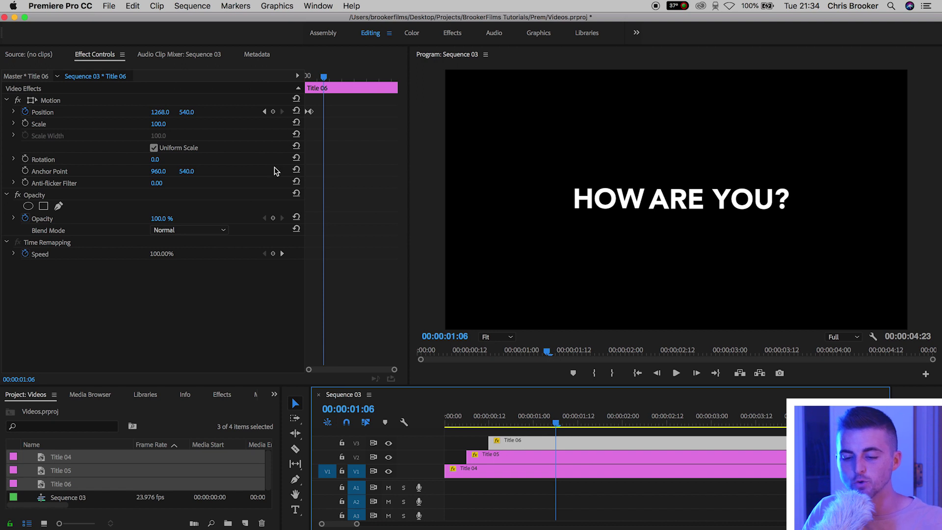
Apply Ease In temporal interpolation to both of Title 06's position keyframes.
{"action": "left_click_drag", "start_coordinate": [340, 98], "coordinate": [284, 120]}
{"action": "right_click", "coordinate": [310, 112]}
{"action": "key", "text": "Escape"}
{"action": "right_click", "coordinate": [313, 113]}
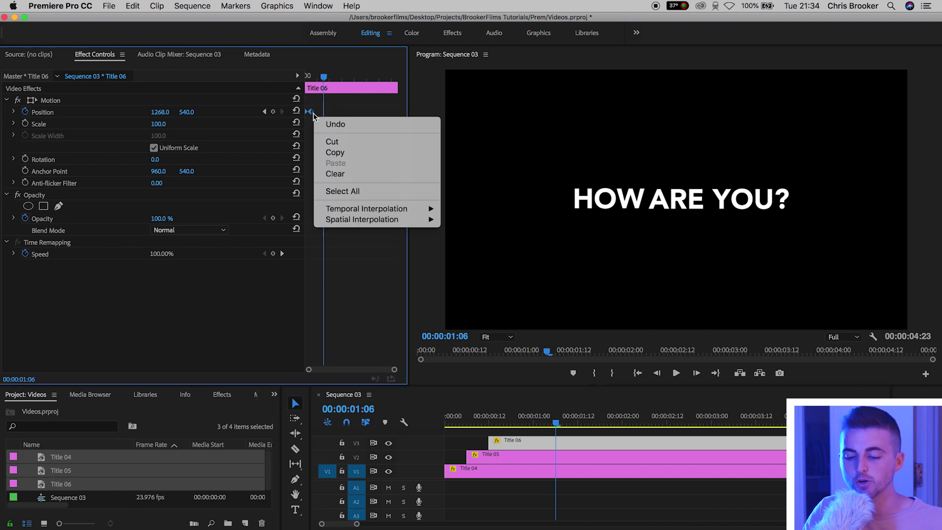
{"action": "mouse_move", "coordinate": [408, 210]}
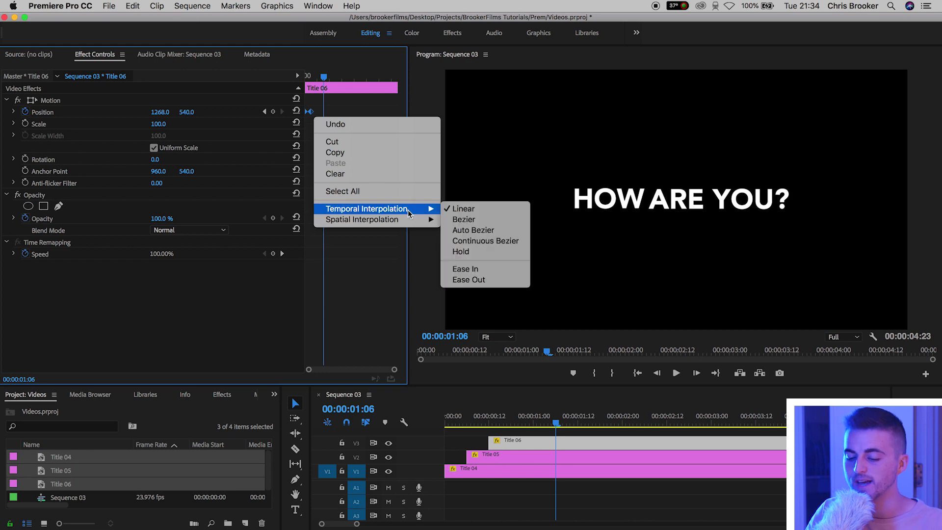
{"action": "left_click", "coordinate": [471, 269]}
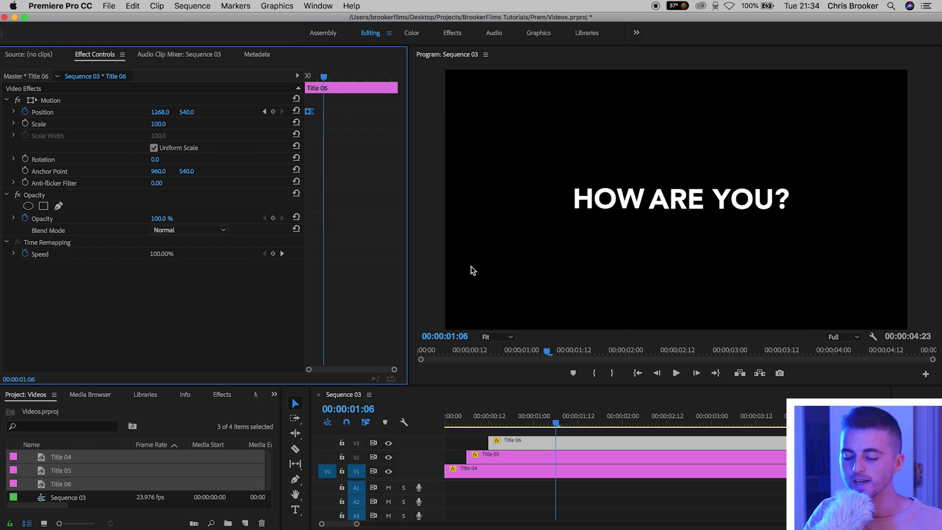
Apply Ease In temporal interpolation to both of Title 05's position keyframes.
{"action": "left_click", "coordinate": [511, 458]}
{"action": "left_click_drag", "start_coordinate": [345, 98], "coordinate": [284, 115]}
{"action": "right_click", "coordinate": [309, 115]}
{"action": "mouse_move", "coordinate": [410, 211]}
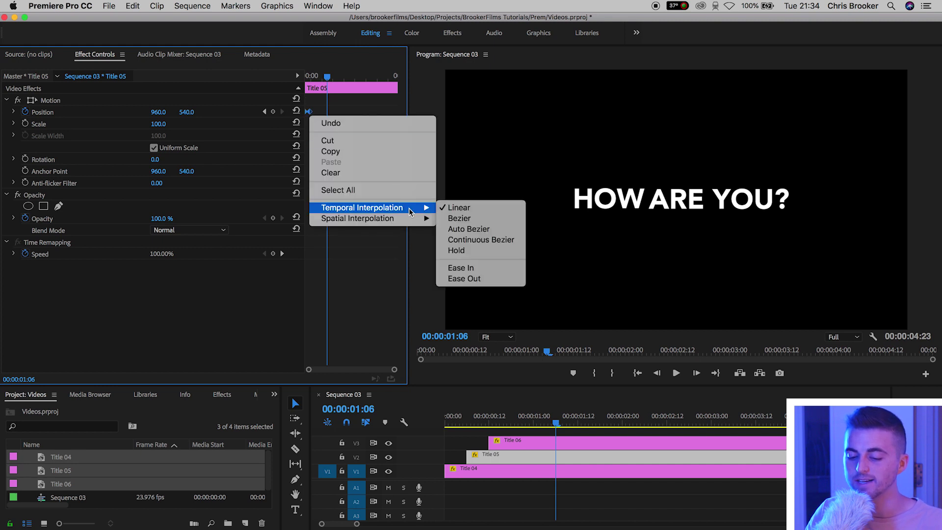
{"action": "left_click", "coordinate": [467, 269]}
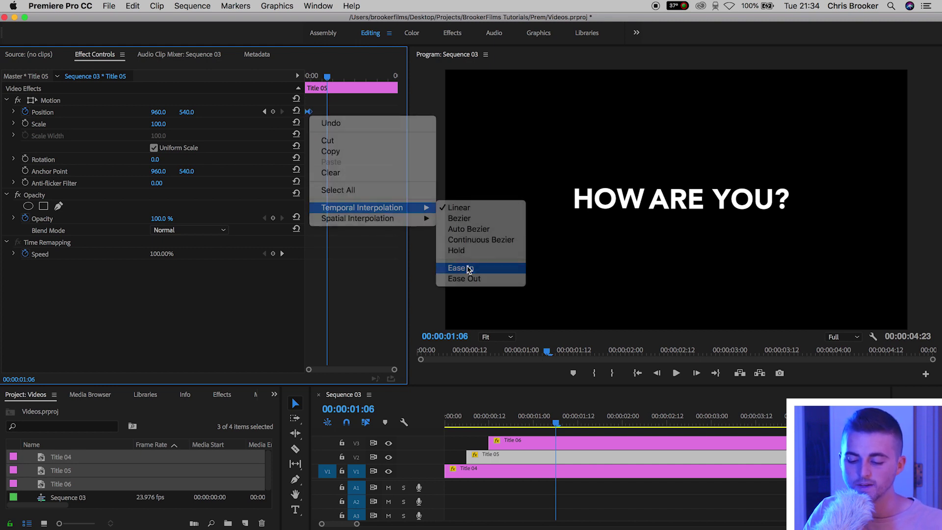
Return the playhead to 00:00:00:00 and play the eased title animation.
{"action": "left_click", "coordinate": [461, 471]}
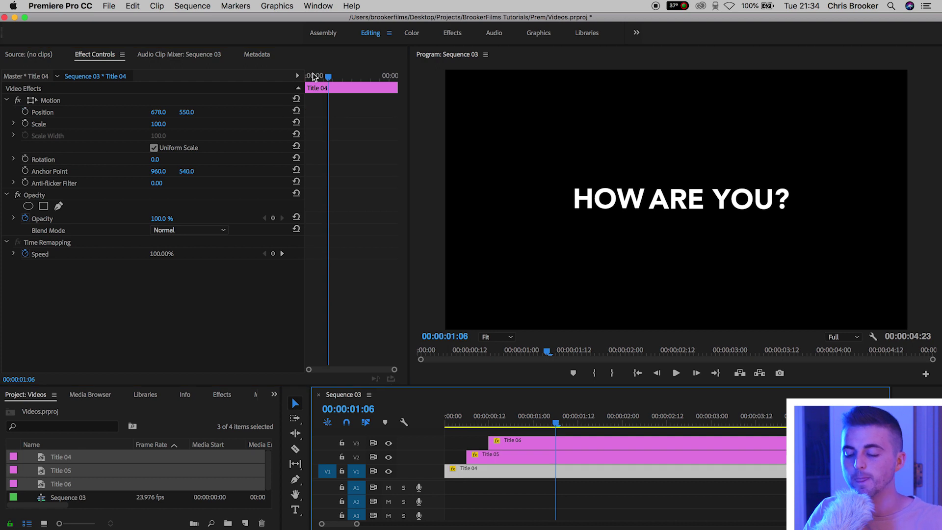
{"action": "left_click_drag", "start_coordinate": [310, 77], "coordinate": [265, 77]}
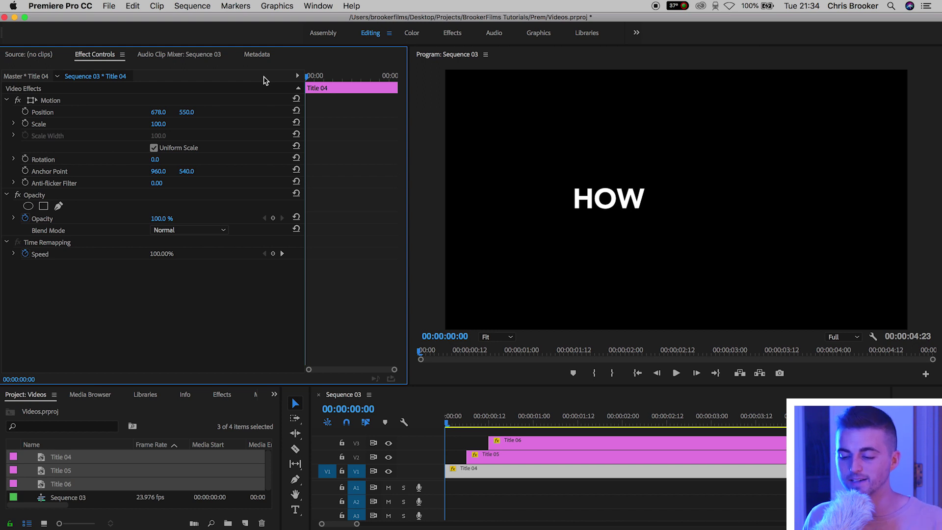
{"action": "key", "text": "space"}
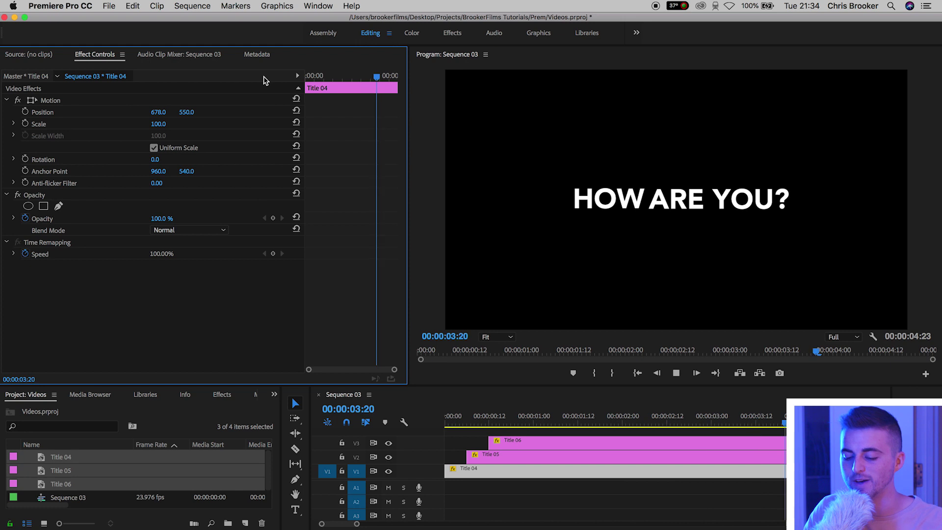
{"action": "left_click", "coordinate": [382, 431]}
{"action": "key", "text": "minus"}
{"action": "key", "text": "minus"}
{"action": "key", "text": "minus"}
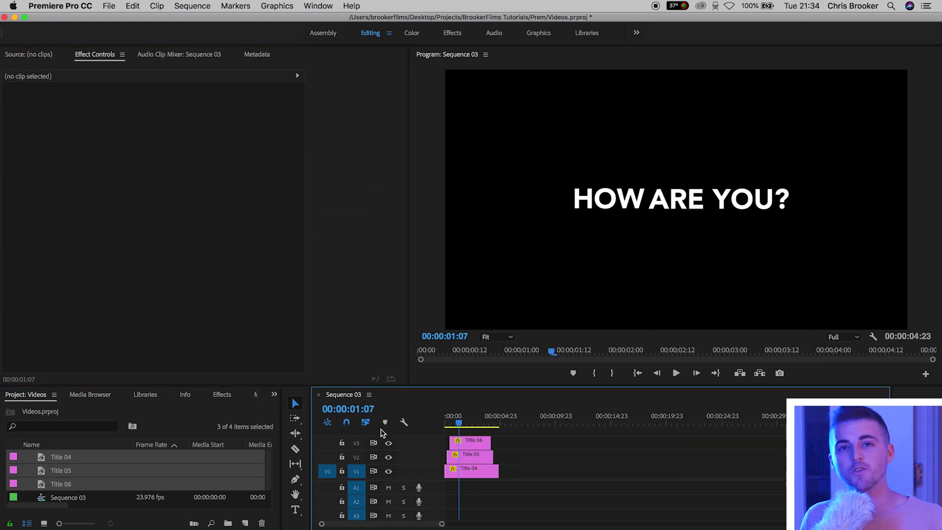
{"action": "key", "text": "minus"}
{"action": "key", "text": "minus"}
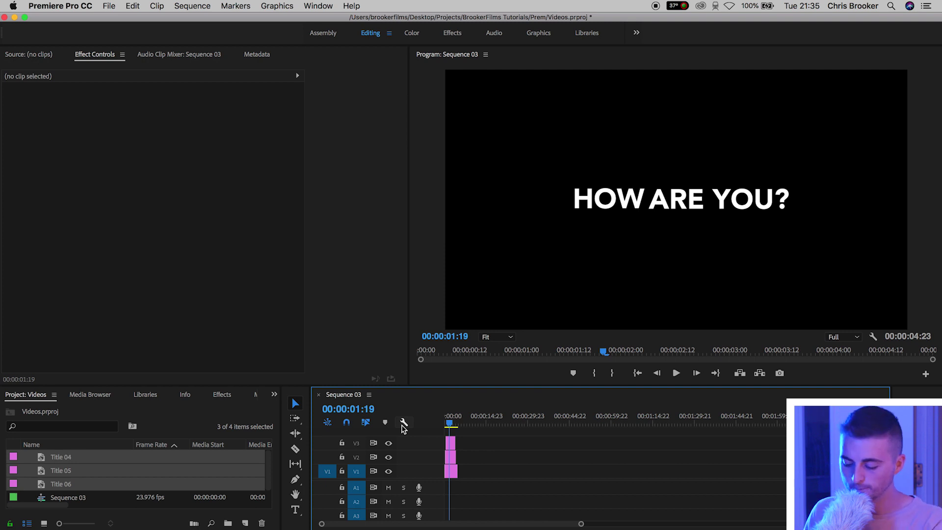
{"action": "key", "text": "equal"}
{"action": "key", "text": "equal"}
{"action": "key", "text": "equal"}
{"action": "key", "text": "equal"}
{"action": "key", "text": "equal"}
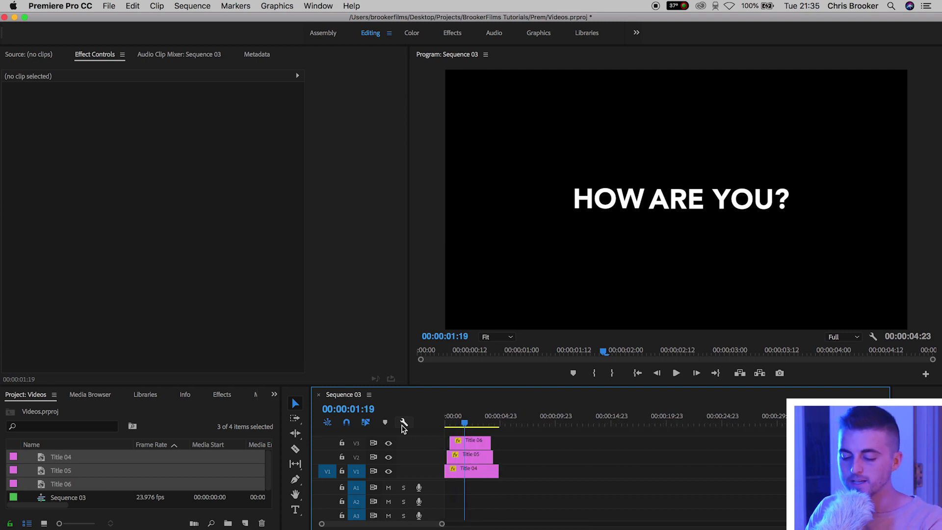
Shift Title 05 and Title 06 slightly later together, and start Position keyframing on Title 04 at 00:00:00:10.
{"action": "left_click_drag", "start_coordinate": [479, 433], "coordinate": [537, 454]}
{"action": "left_click", "coordinate": [483, 415]}
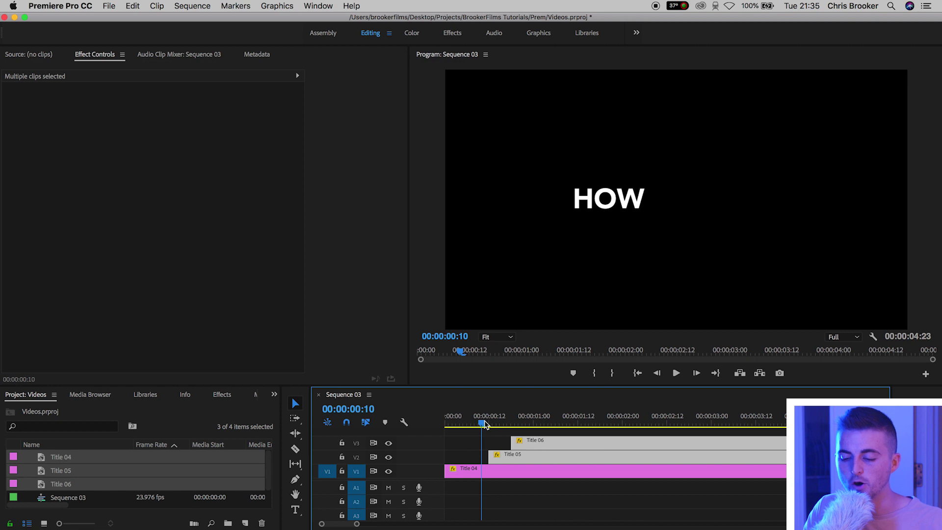
{"action": "left_click", "coordinate": [474, 469]}
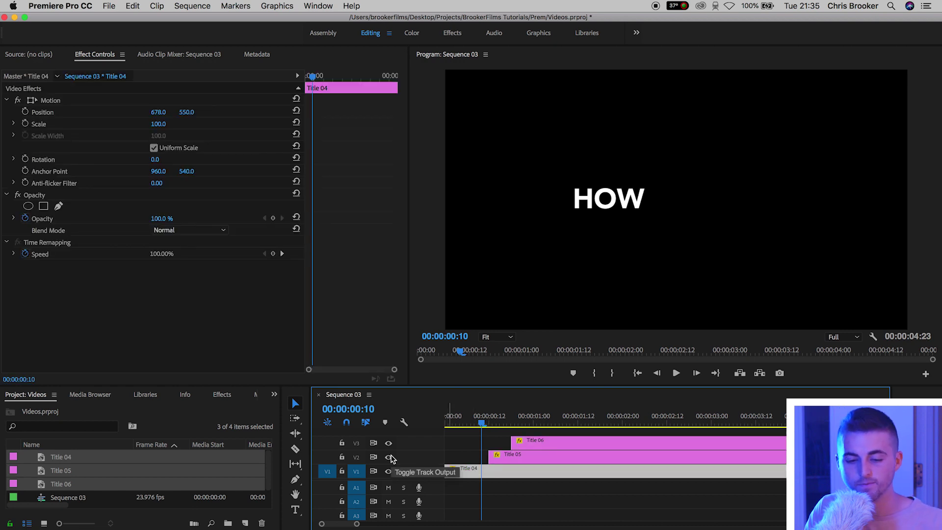
{"action": "left_click", "coordinate": [25, 112]}
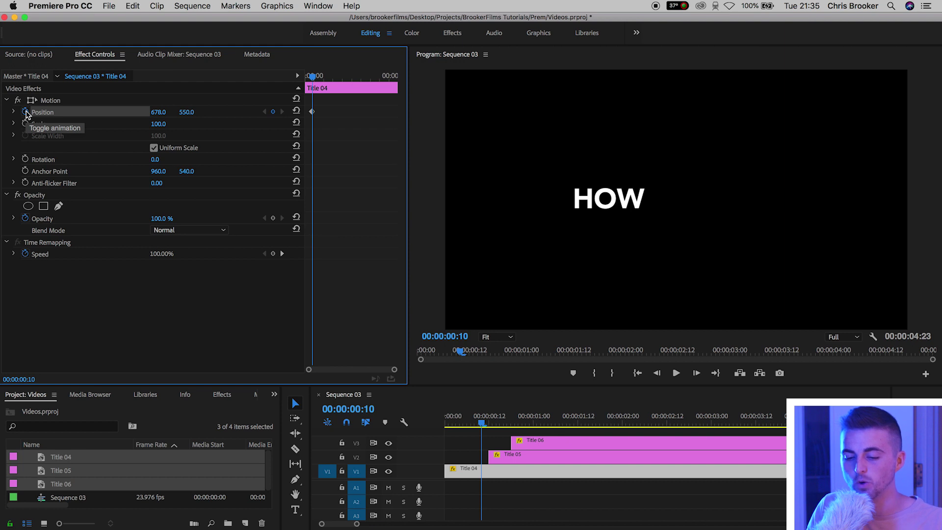
At 00:00:00:04, set Title 04's horizontal Position to -222 so HOW starts beyond the frame's left edge.
{"action": "key", "text": "Left"}
{"action": "key", "text": "Left"}
{"action": "key", "text": "Left"}
{"action": "key", "text": "Left"}
{"action": "key", "text": "Left"}
{"action": "key", "text": "Left"}
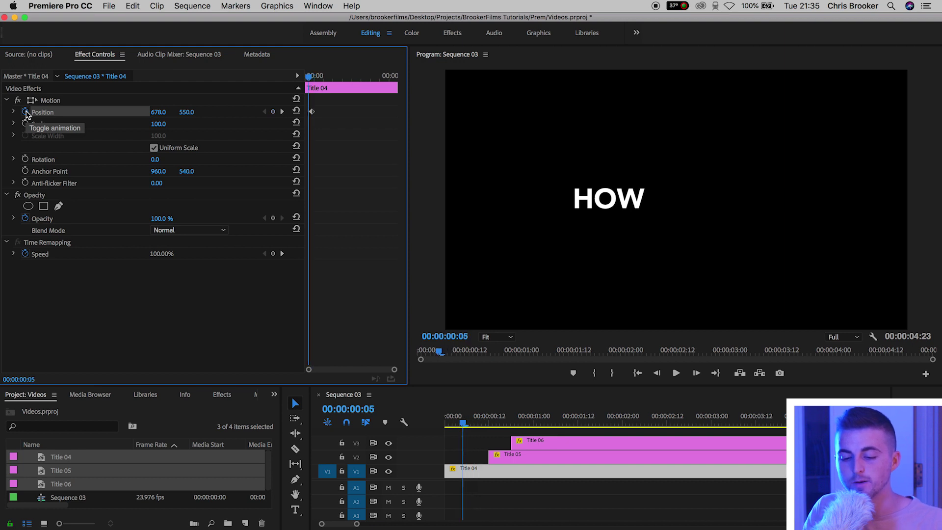
{"action": "left_click", "coordinate": [158, 112]}
{"action": "type", "text": "26"}
{"action": "key", "text": "Return"}
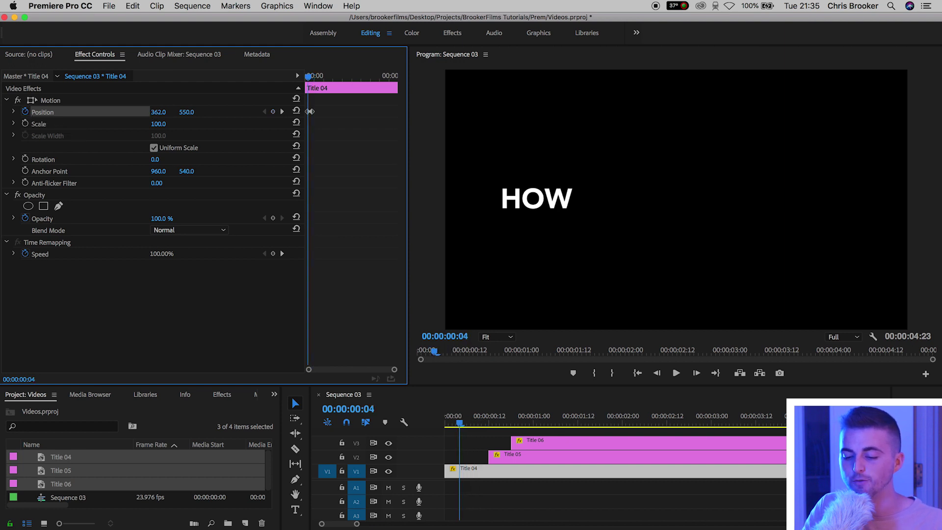
Play the title animation from the start to review how HOW slides in.
{"action": "key", "text": "b"}
{"action": "key", "text": "space"}
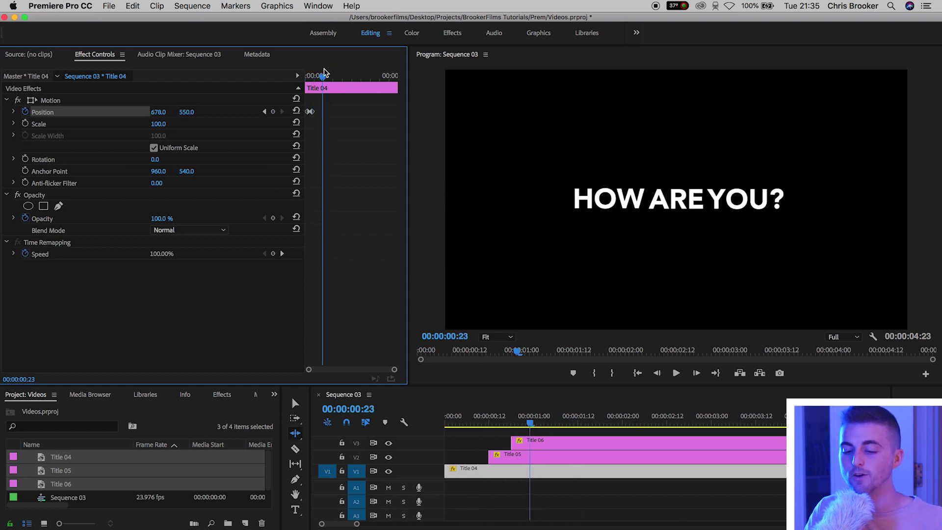
{"action": "key", "text": "Home"}
{"action": "key", "text": "space"}
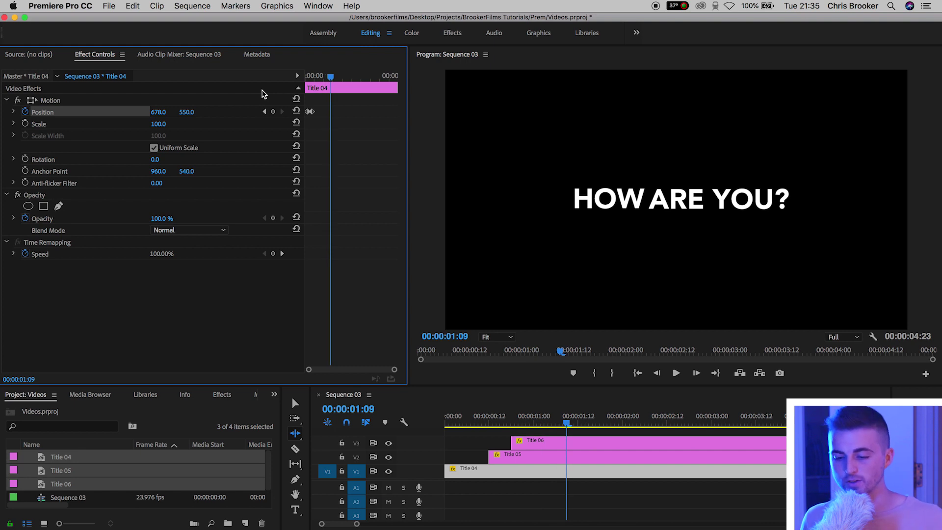
Add a third Position keyframe to Title 04 at 00:00:00:14, keeping the resting position of 678, 550.
{"action": "left_click", "coordinate": [312, 77]}
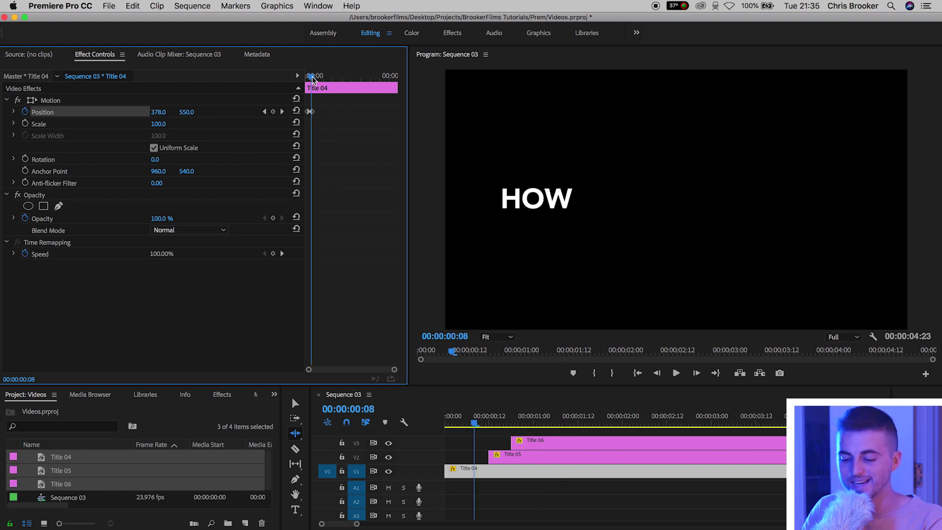
{"action": "key", "text": "="}
{"action": "key", "text": "="}
{"action": "key", "text": "="}
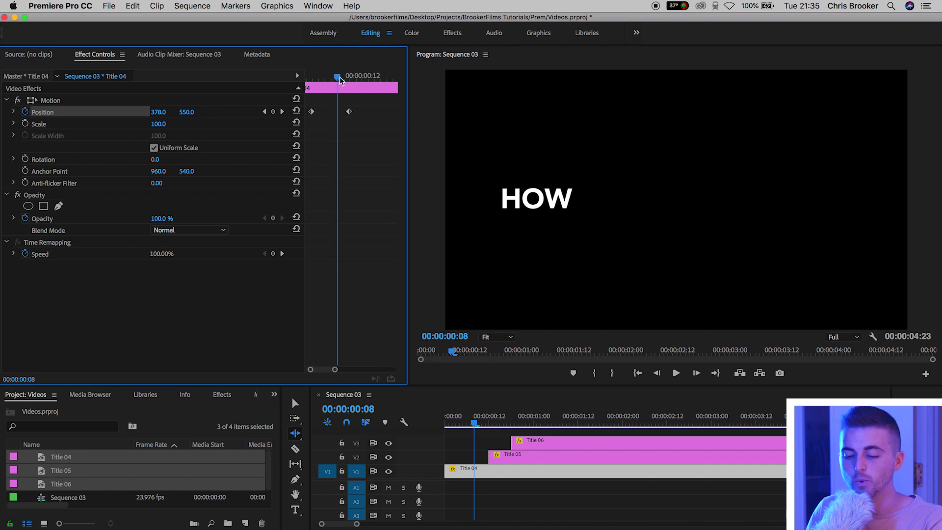
{"action": "left_click", "coordinate": [350, 76]}
{"action": "key", "text": "Right"}
{"action": "key", "text": "Right"}
{"action": "key", "text": "Right"}
{"action": "key", "text": "Right"}
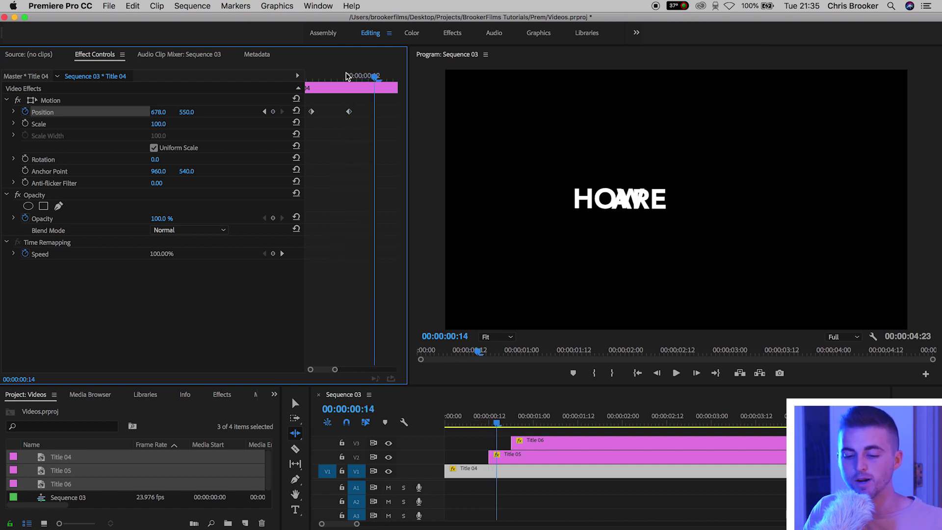
{"action": "left_click", "coordinate": [273, 112]}
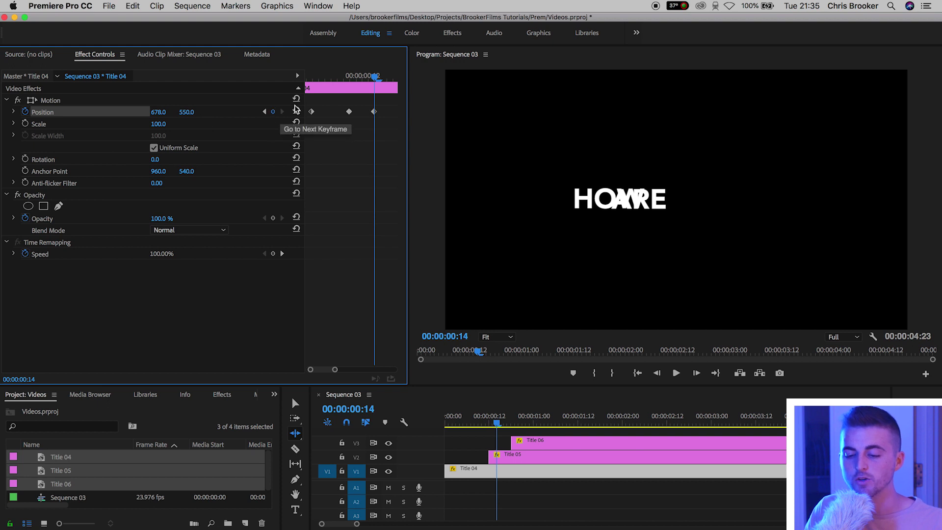
Increase Title 04's horizontal Position at the 00:00:00:10 keyframe so HOW overshoots its resting place, and play the result from the start.
{"action": "left_click", "coordinate": [352, 77]}
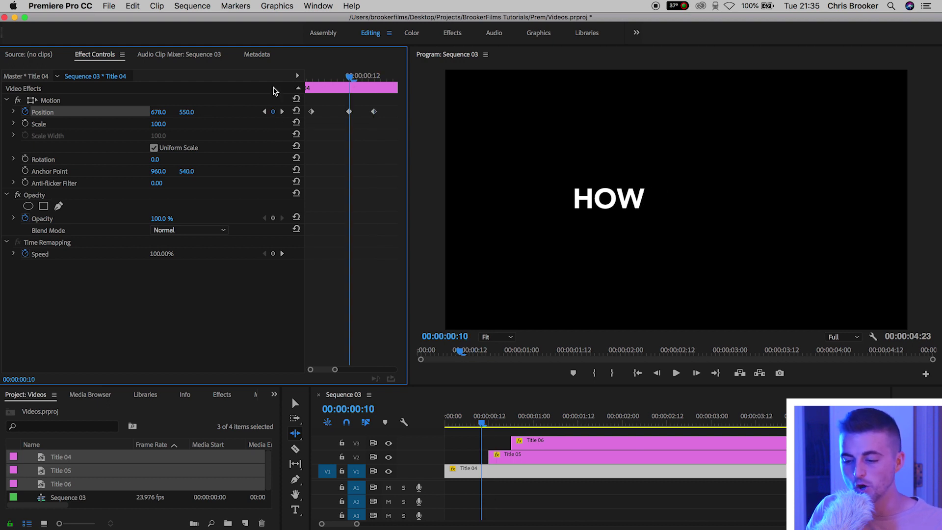
{"action": "left_click_drag", "start_coordinate": [158, 112], "coordinate": [218, 112]}
{"action": "left_click", "coordinate": [352, 430]}
{"action": "key", "text": "Home"}
{"action": "key", "text": "space"}
{"action": "key", "text": "space"}
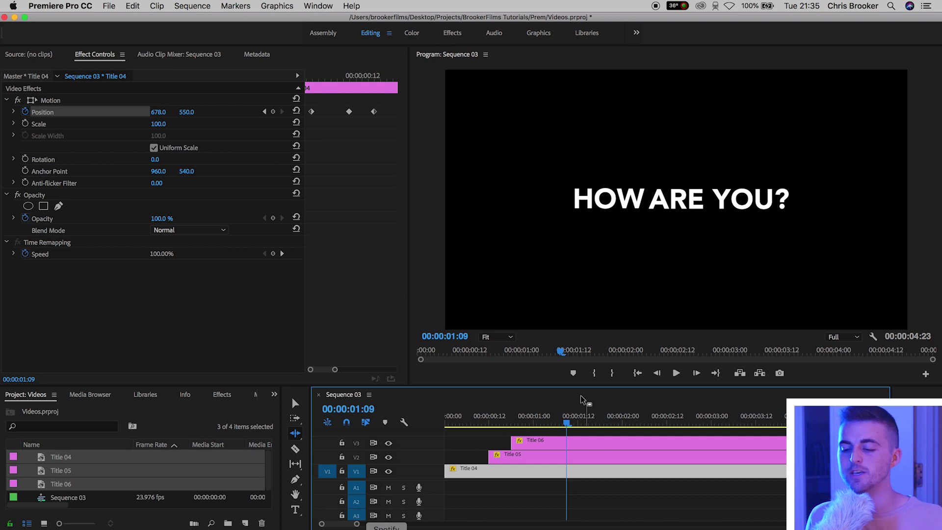
Shift Title 05 and Title 06 together about six frames later, and play the sequence from the start.
{"action": "key", "text": "v"}
{"action": "left_click_drag", "start_coordinate": [467, 434], "coordinate": [553, 457]}
{"action": "key", "text": "Home"}
{"action": "key", "text": "space"}
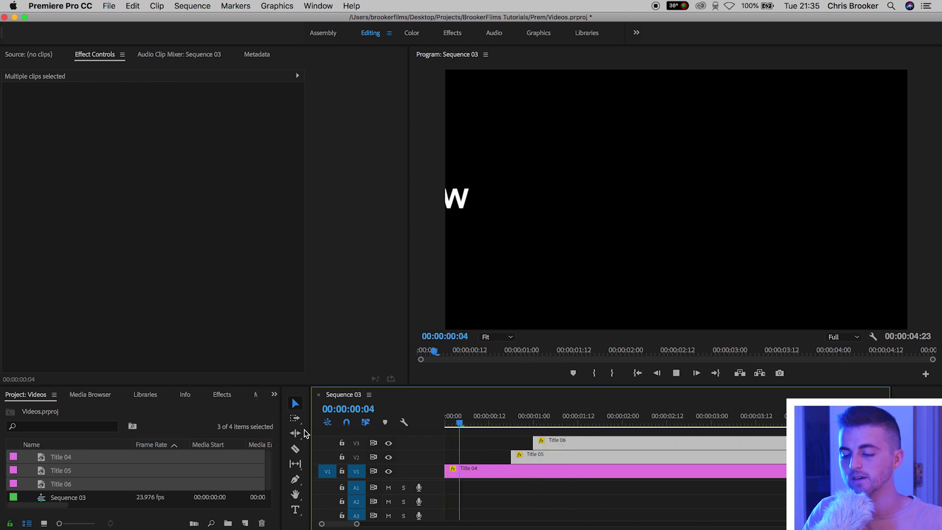
{"action": "key", "text": "space"}
Apply Ease In temporal interpolation to all three of Title 04's Position keyframes.
{"action": "left_click", "coordinate": [493, 474]}
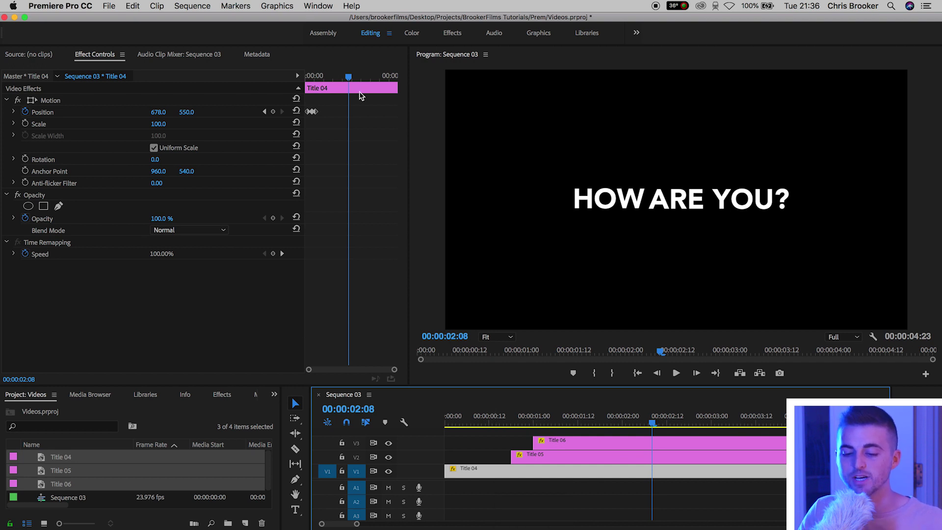
{"action": "left_click_drag", "start_coordinate": [323, 107], "coordinate": [291, 125]}
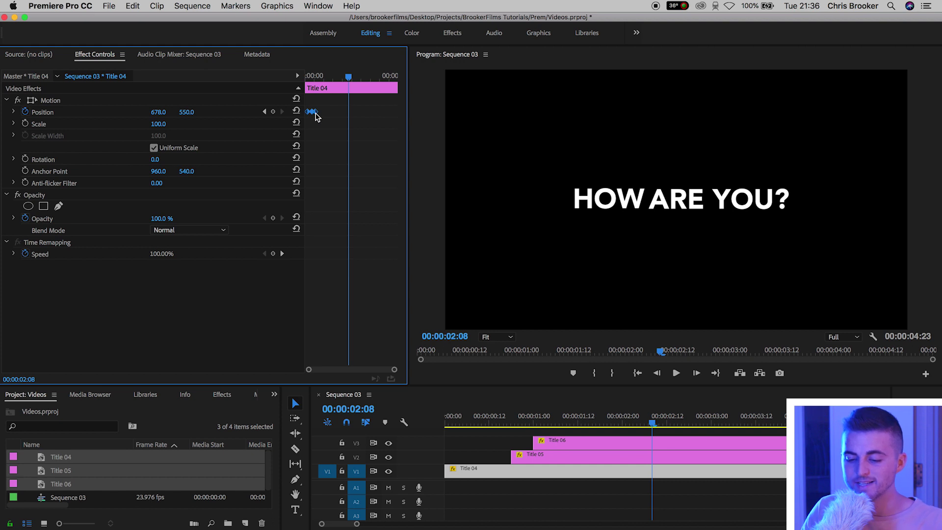
{"action": "right_click", "coordinate": [316, 116]}
{"action": "mouse_move", "coordinate": [427, 211]}
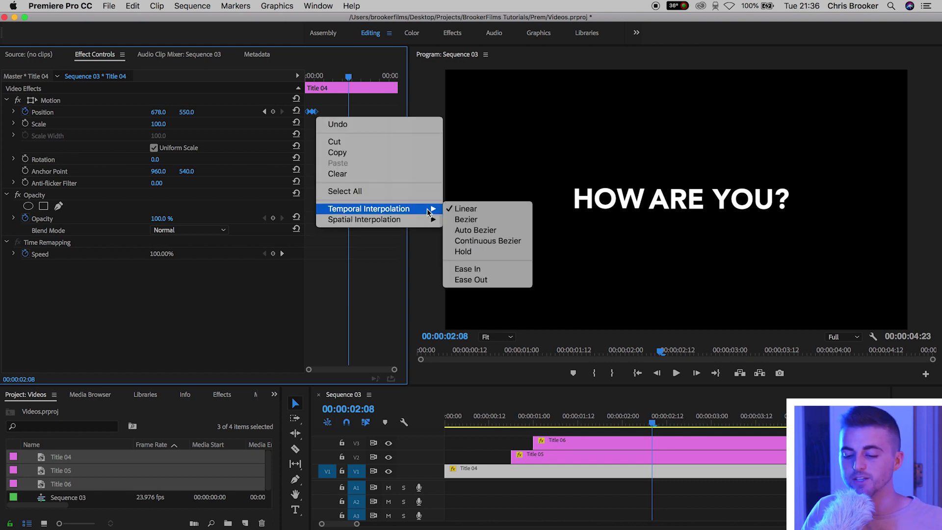
{"action": "left_click", "coordinate": [468, 269]}
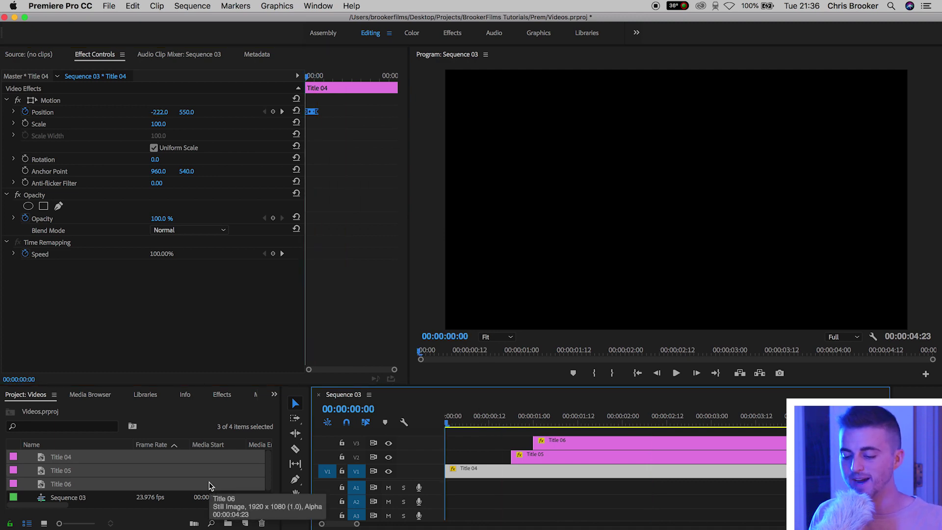